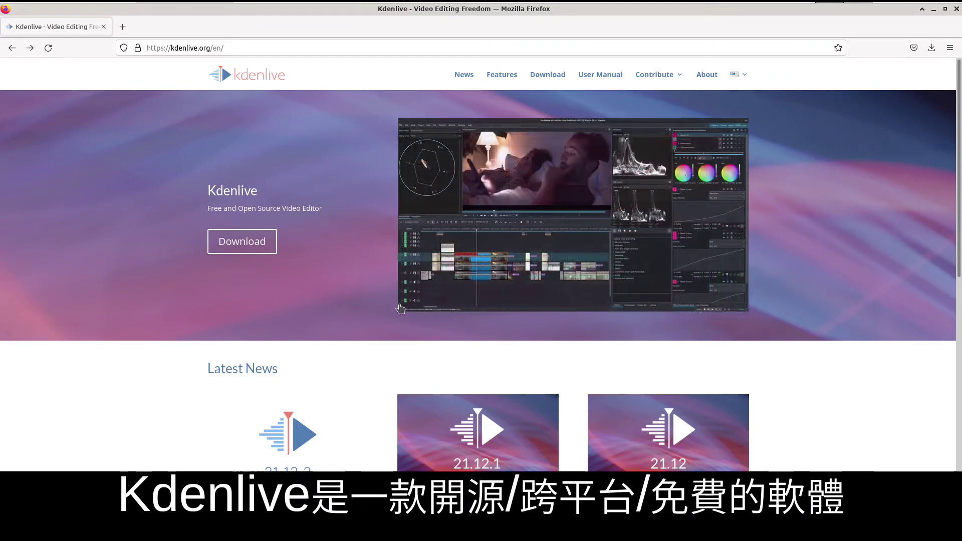
- Open the Kdenlive download page, and launch the installed Kdenlive application by searching for "kdenlive"
{"action": "left_click", "coordinate": [237, 249]}
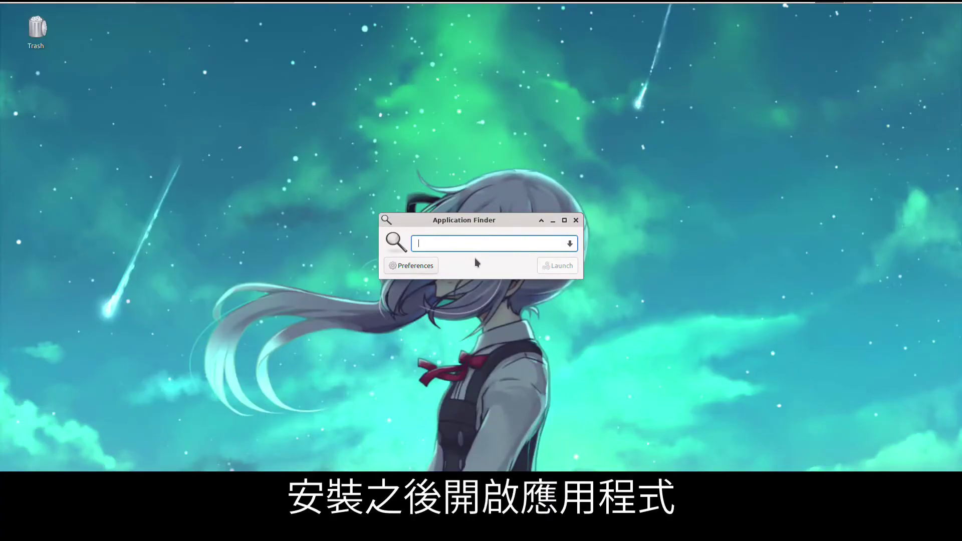
{"action": "type", "text": "kde"}
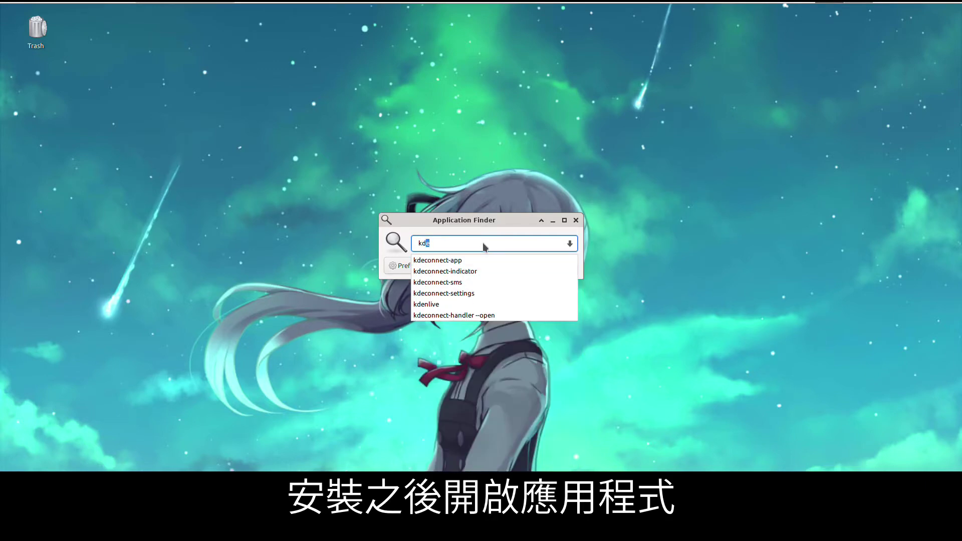
{"action": "type", "text": "nlive"}
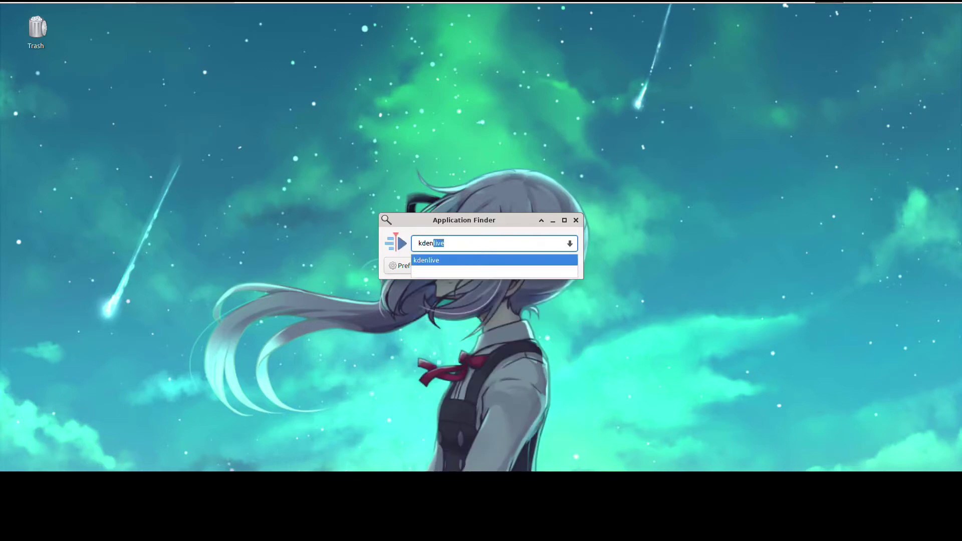
{"action": "key", "text": "Return"}
{"action": "key", "text": "Return"}
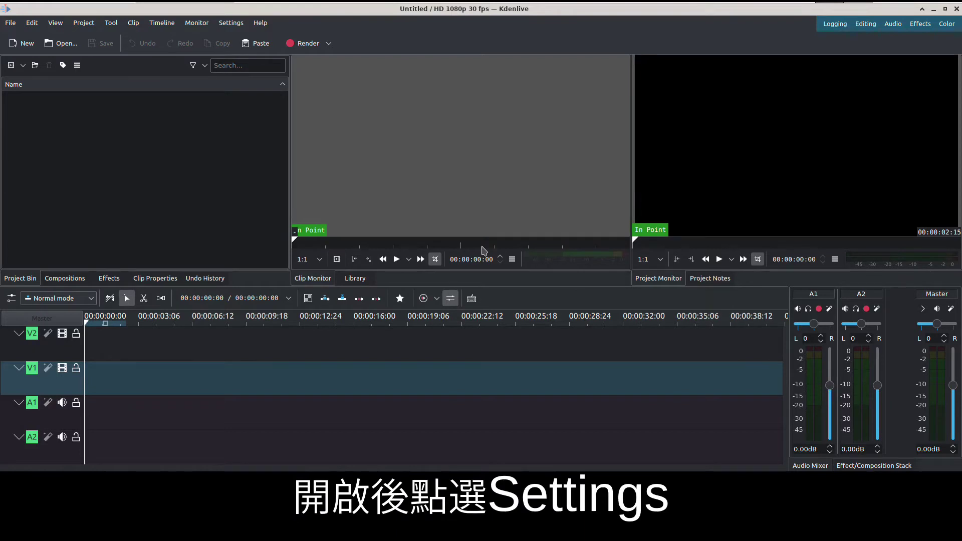
- Set the primary application language to Traditional Chinese (zh_TW) and quit Kdenlive so it can restart in that language
{"action": "left_click", "coordinate": [233, 24]}
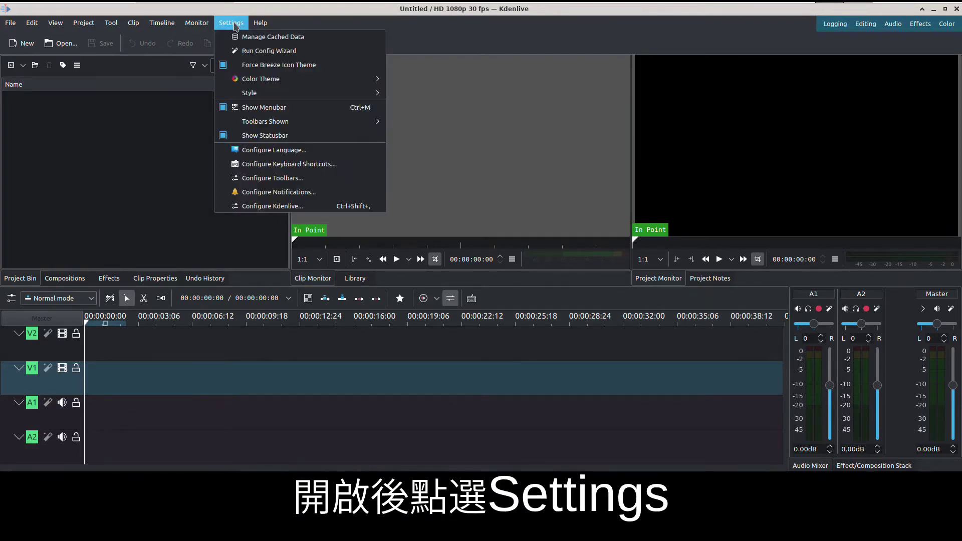
{"action": "left_click", "coordinate": [270, 150]}
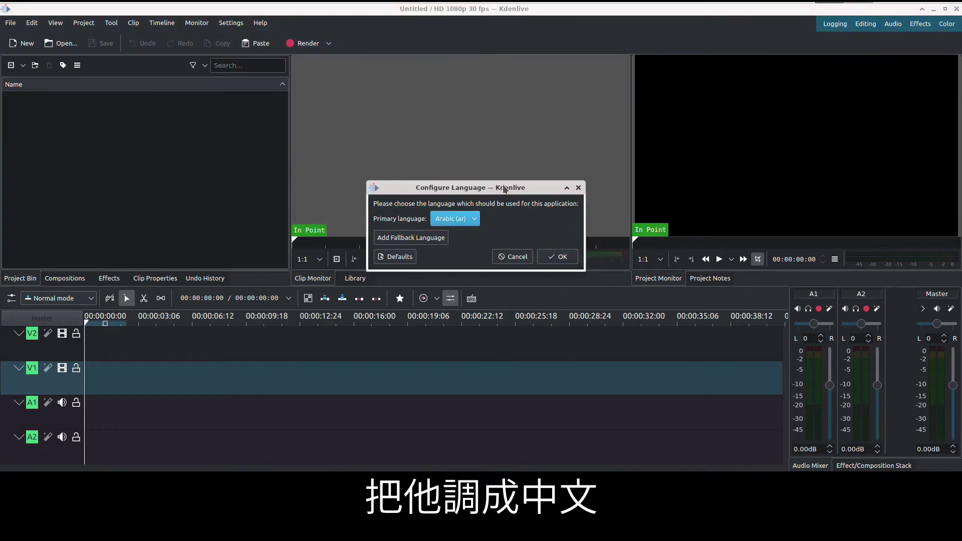
{"action": "left_click", "coordinate": [459, 221]}
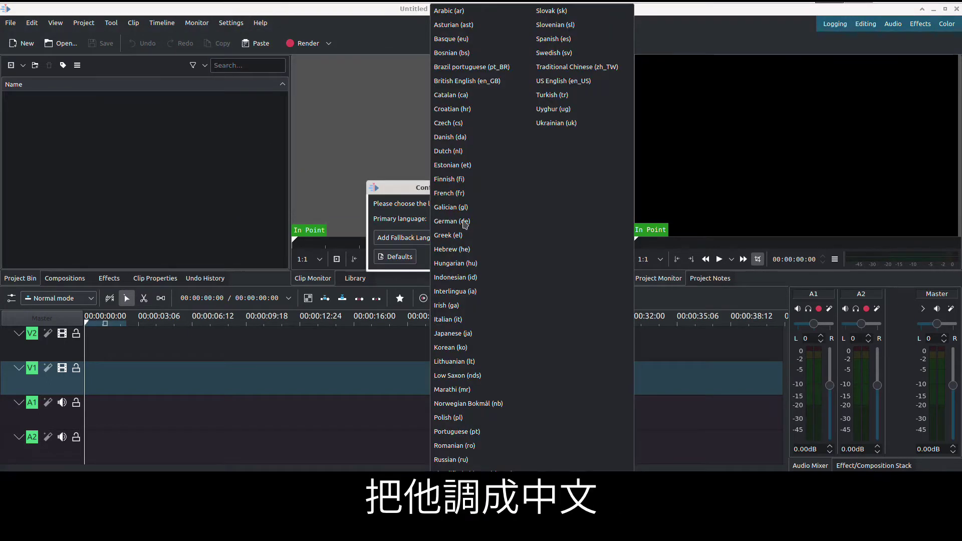
{"action": "left_click", "coordinate": [562, 71]}
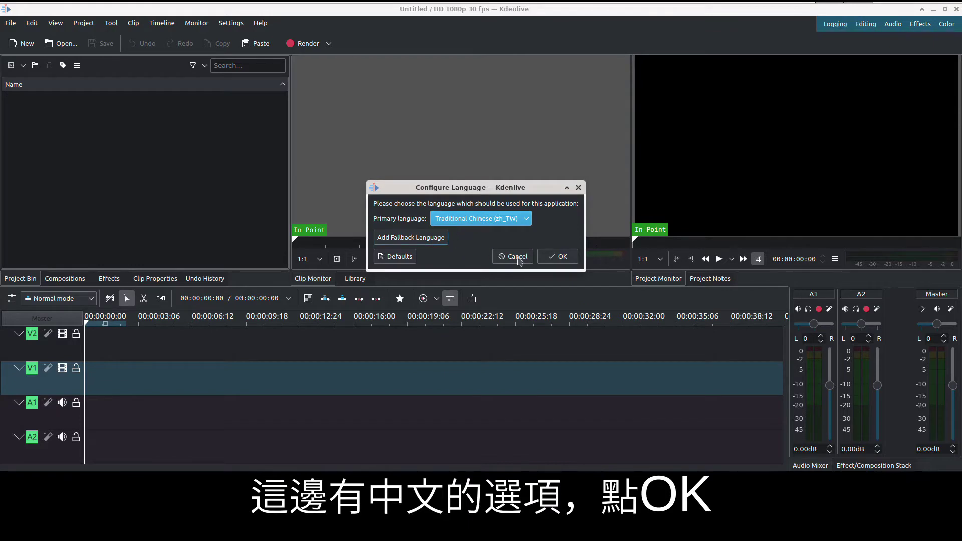
{"action": "left_click", "coordinate": [556, 256]}
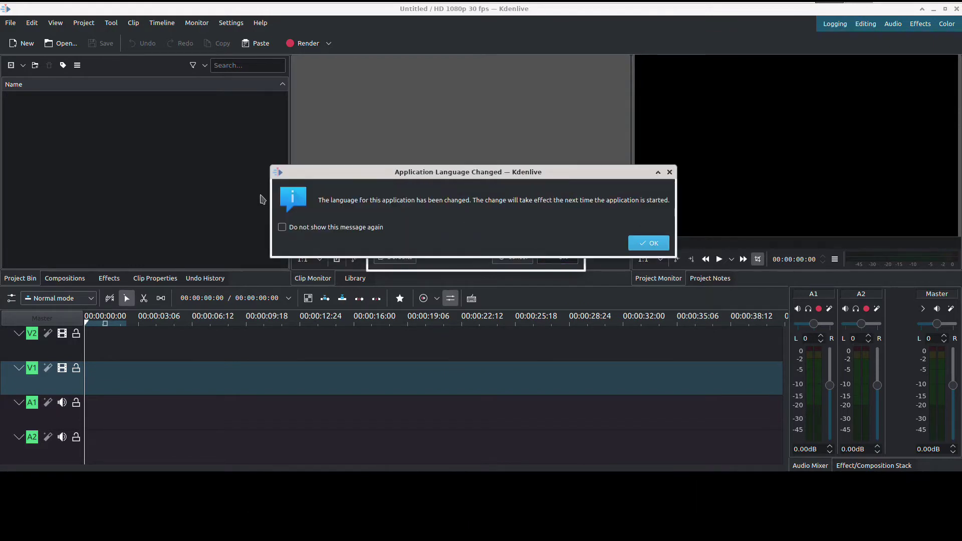
{"action": "left_click", "coordinate": [643, 247]}
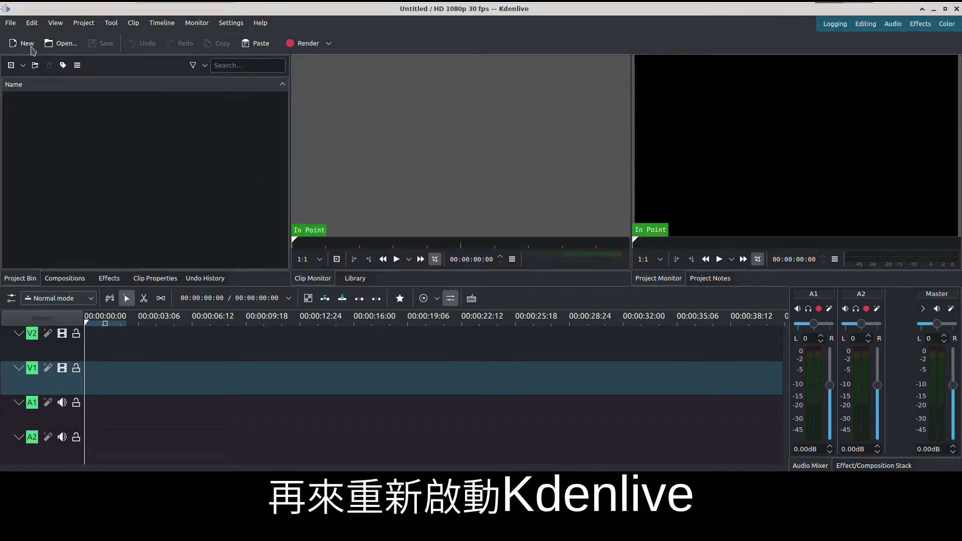
{"action": "left_click", "coordinate": [15, 23]}
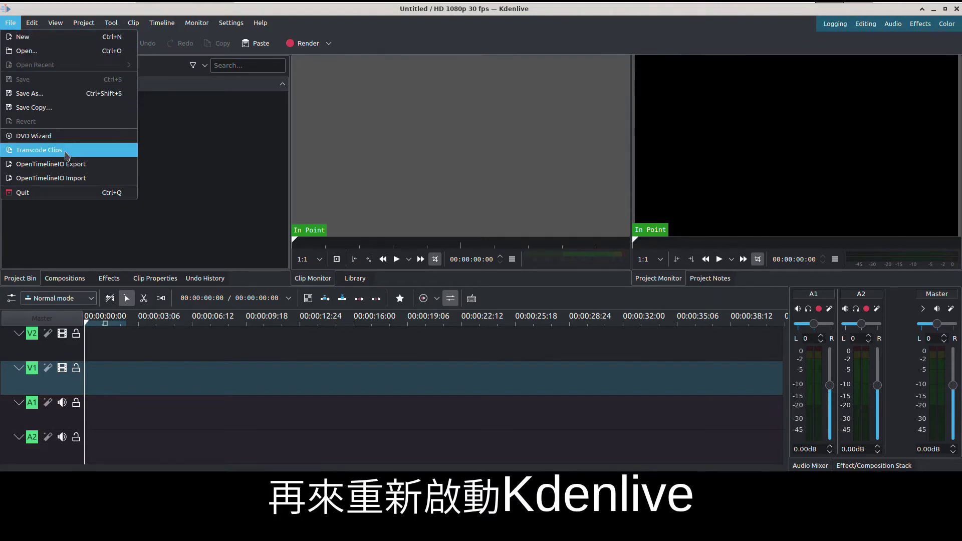
{"action": "left_click", "coordinate": [74, 199]}
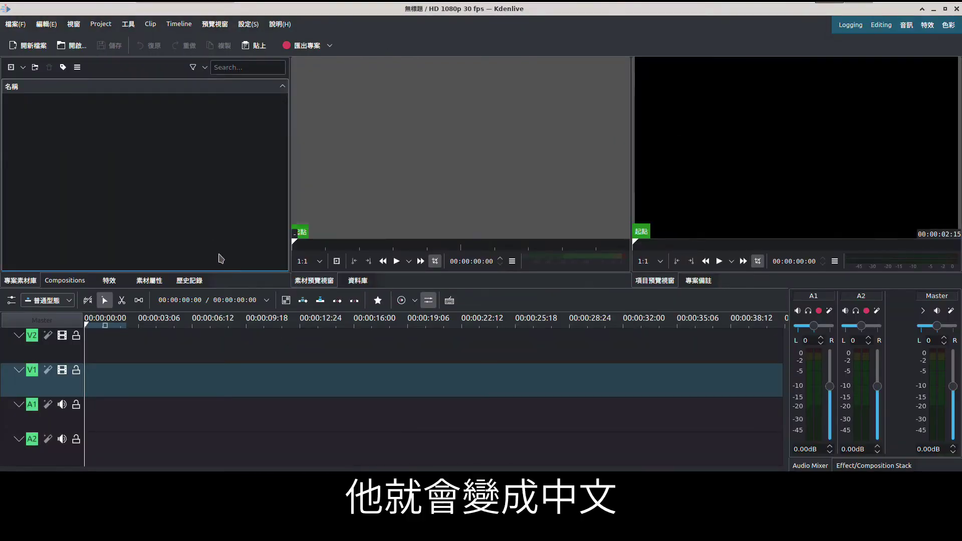
- Switch the workspace to the Editing layout
{"action": "left_click", "coordinate": [252, 25]}
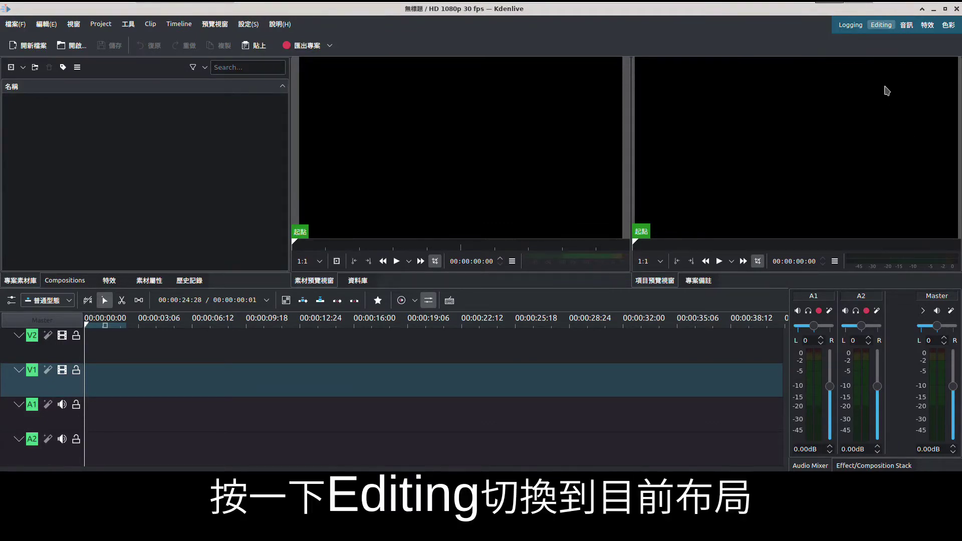
{"action": "left_click", "coordinate": [880, 25]}
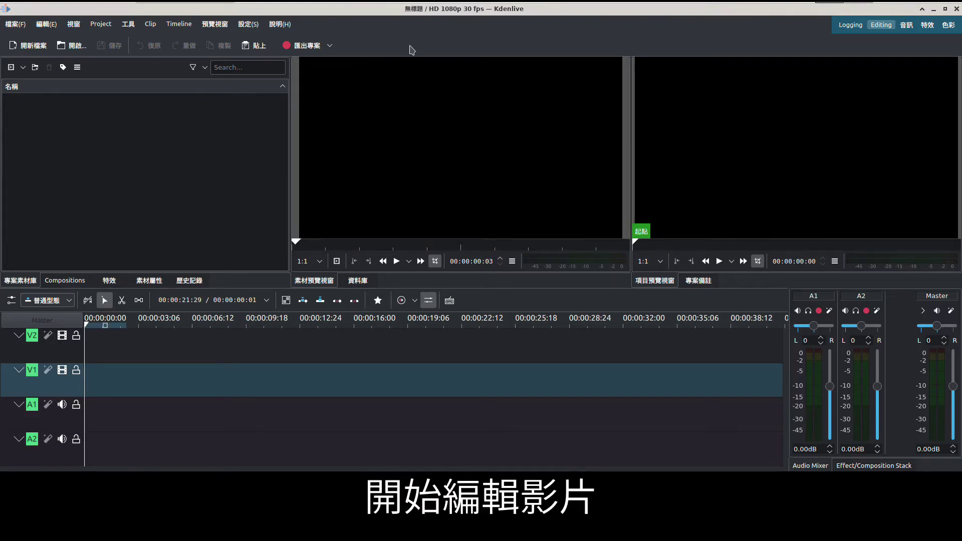
- Create a new project with the HD 1080p 29.97 fps profile
{"action": "left_click", "coordinate": [16, 27]}
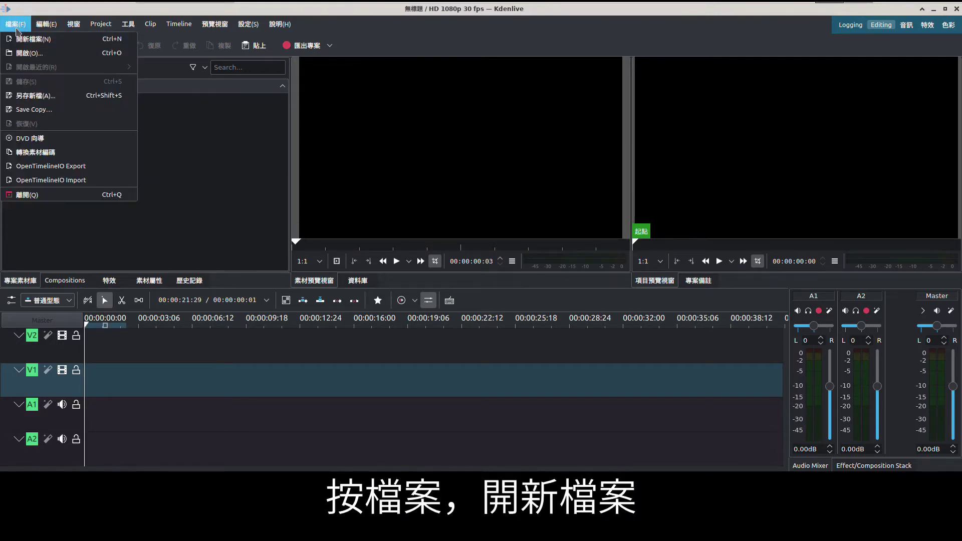
{"action": "left_click", "coordinate": [25, 40]}
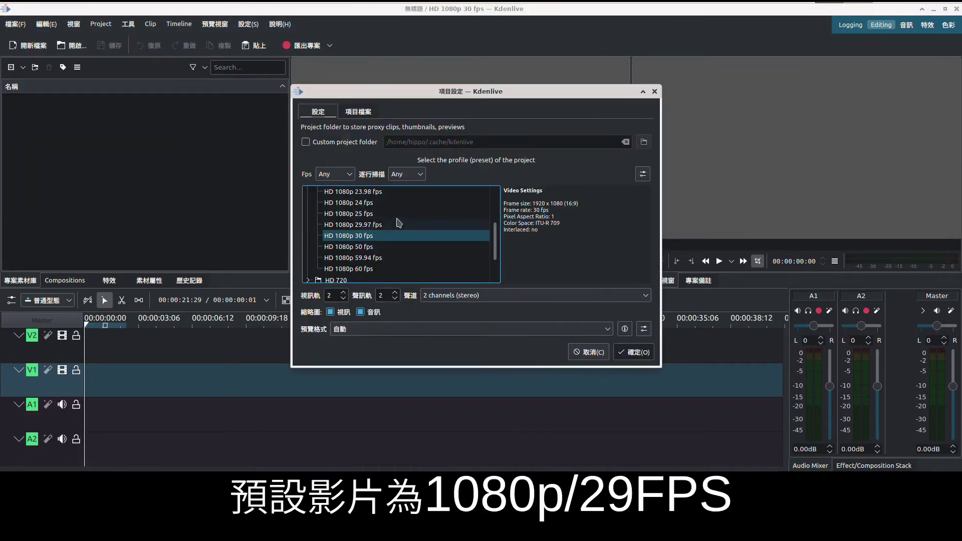
{"action": "left_click", "coordinate": [397, 226]}
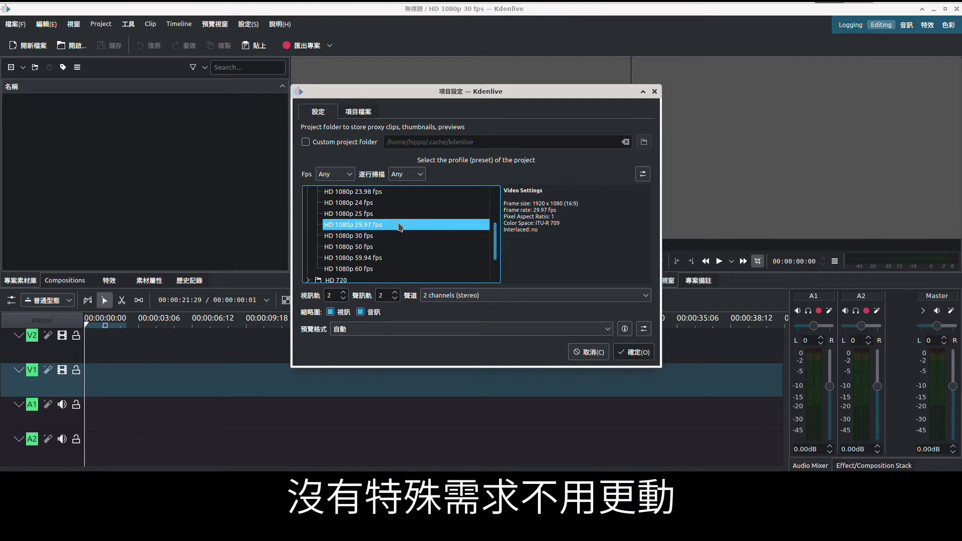
{"action": "left_click", "coordinate": [630, 353]}
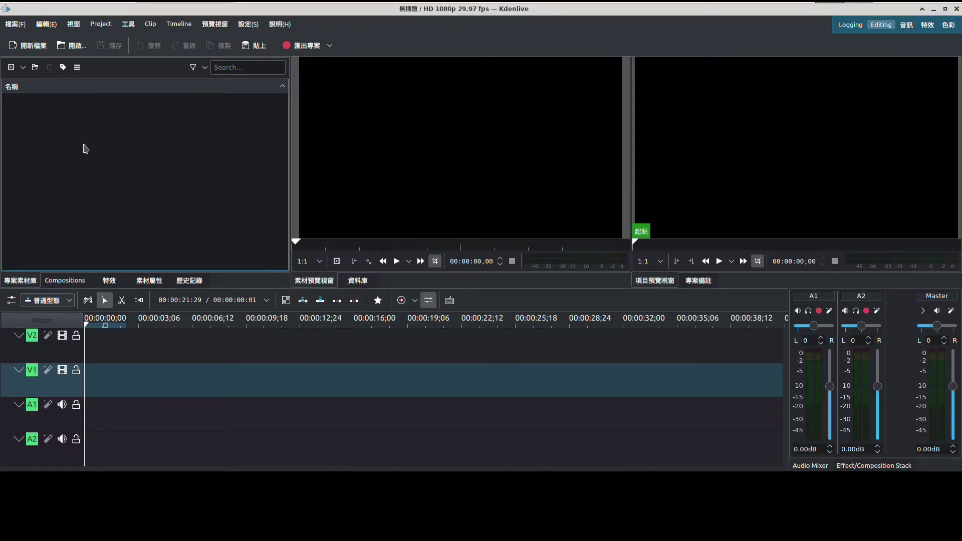
- Import sample-mp4-file.mp4 and Sample-MP4-Video-File-for-Testing.mp4 into the project bin, declining the switch to the clip profile
{"action": "left_click", "coordinate": [20, 67]}
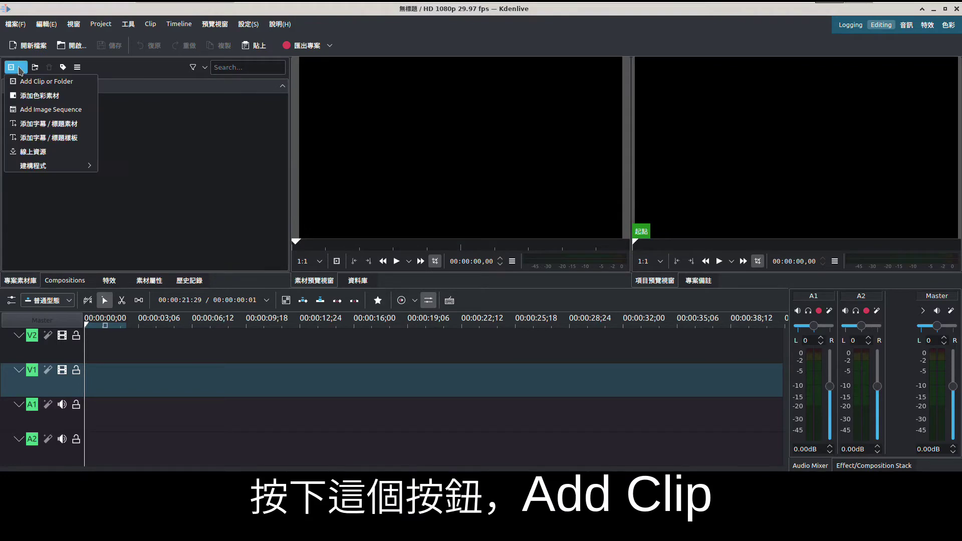
{"action": "left_click", "coordinate": [63, 82]}
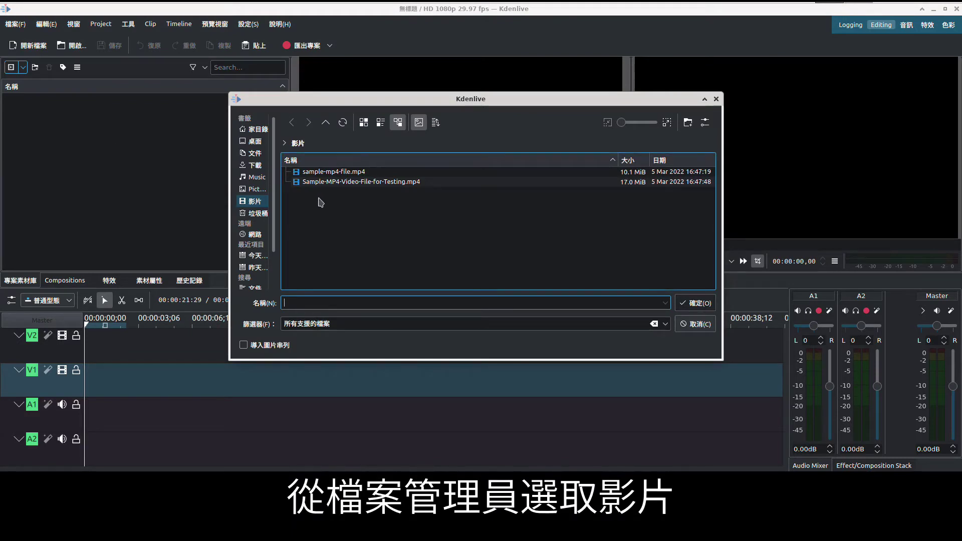
{"action": "left_click_drag", "start_coordinate": [342, 202], "coordinate": [312, 172]}
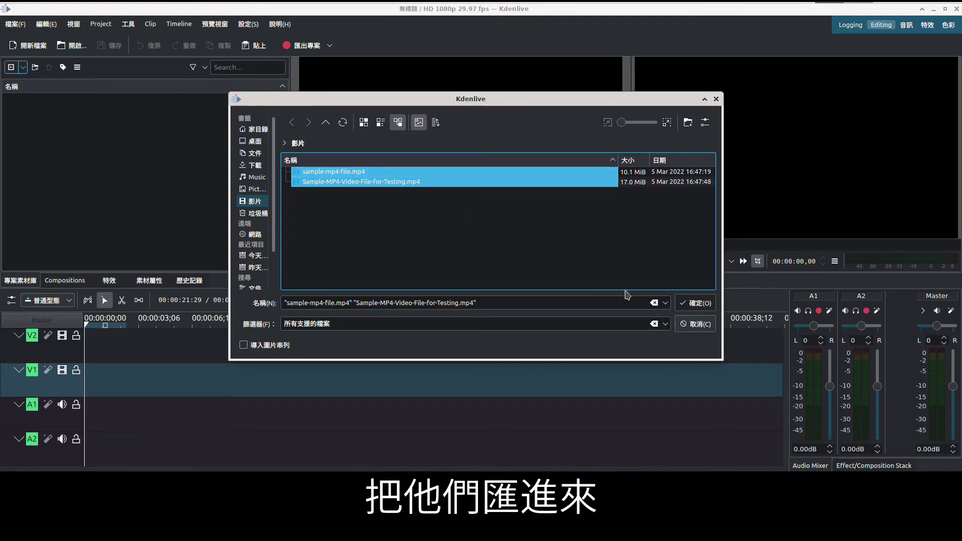
{"action": "key", "text": "Return"}
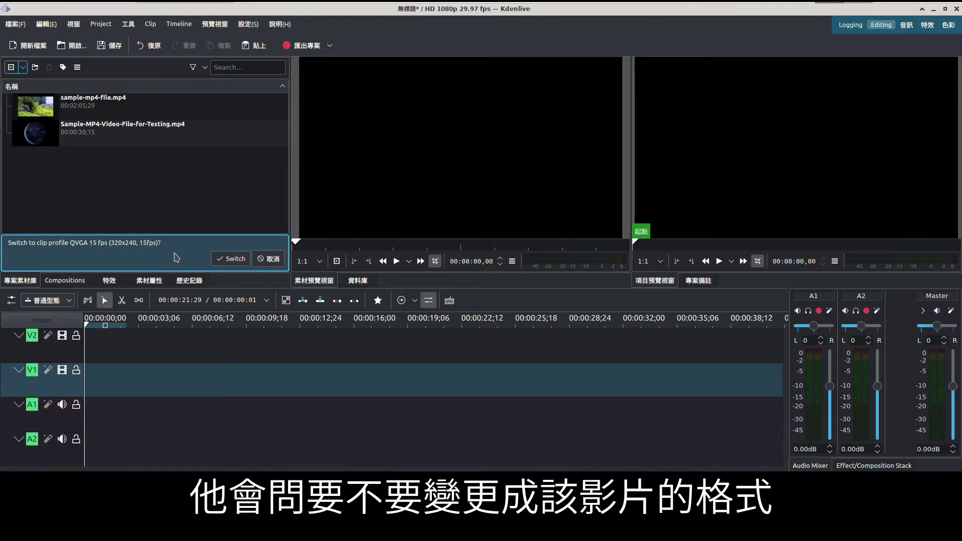
{"action": "left_click", "coordinate": [263, 262]}
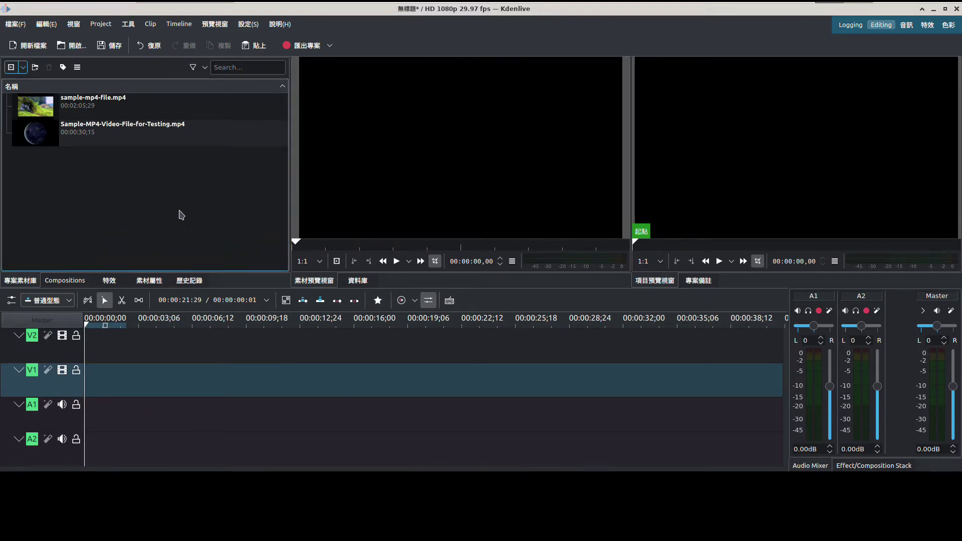
- Preview sample-mp4-file.mp4 and Sample-MP4-Video-File-for-Testing.mp4 one after the other in the clip monitor, pausing each after a few seconds
{"action": "left_click", "coordinate": [125, 103]}
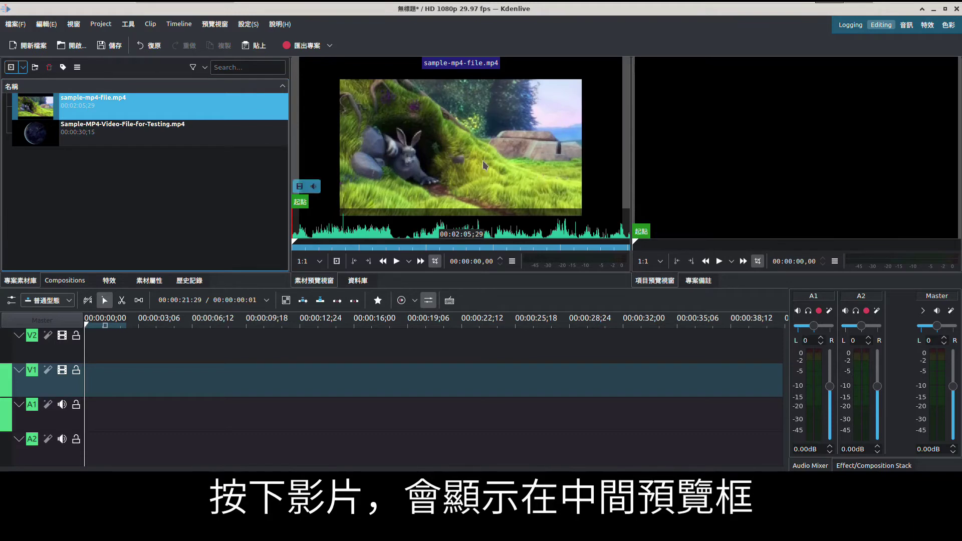
{"action": "left_click", "coordinate": [402, 263]}
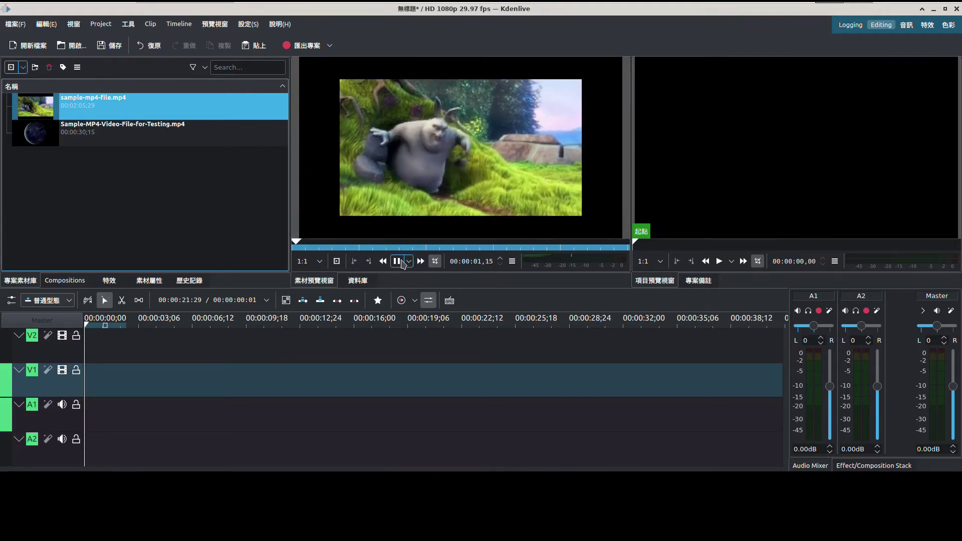
{"action": "left_click", "coordinate": [402, 261]}
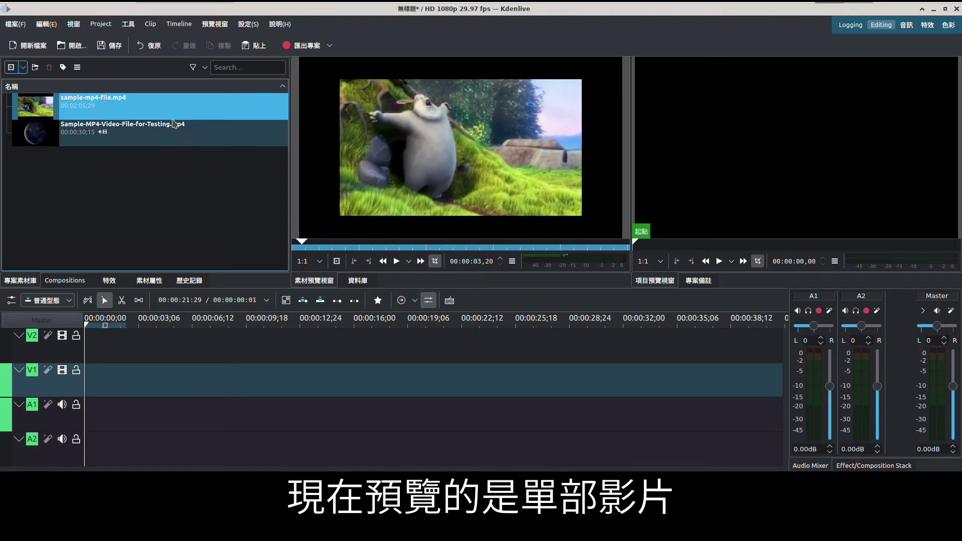
{"action": "left_click", "coordinate": [196, 131]}
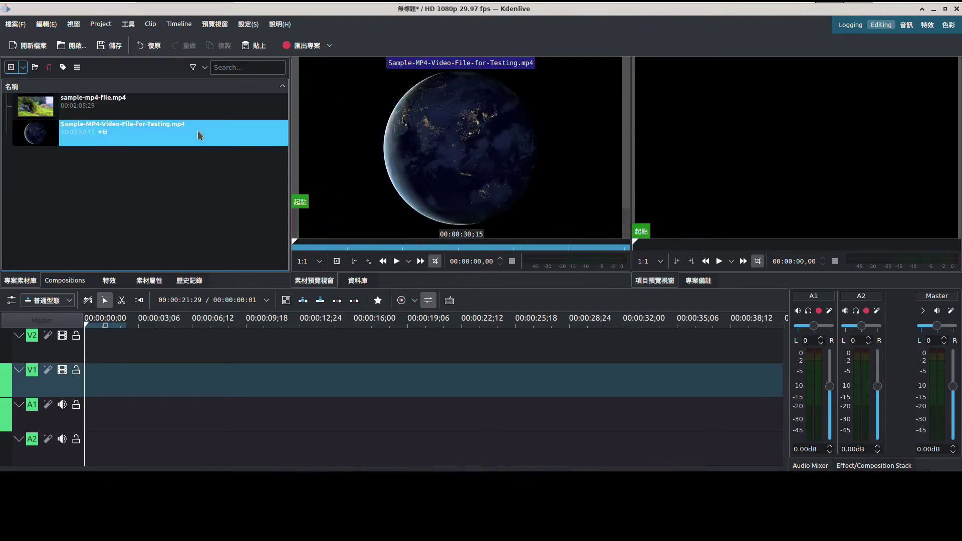
{"action": "left_click", "coordinate": [396, 261]}
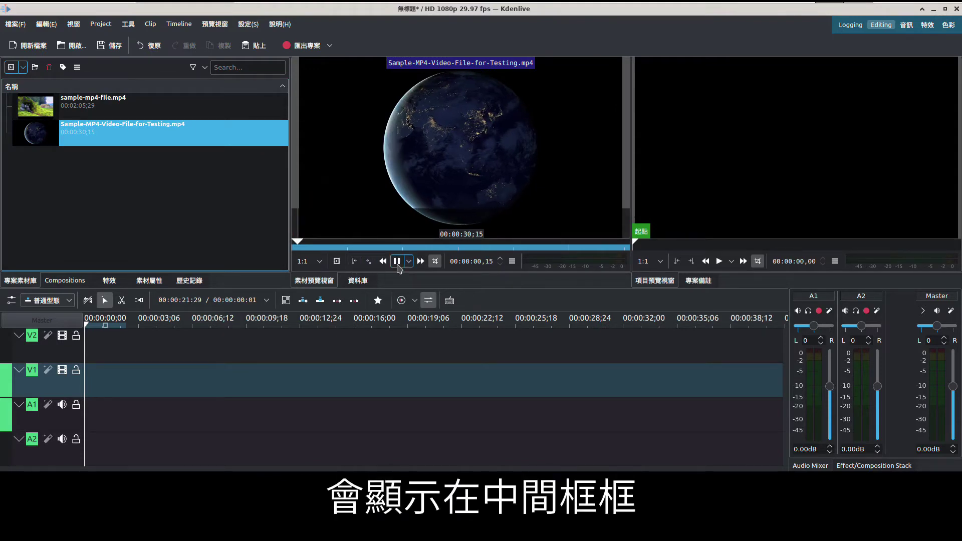
{"action": "left_click", "coordinate": [397, 262]}
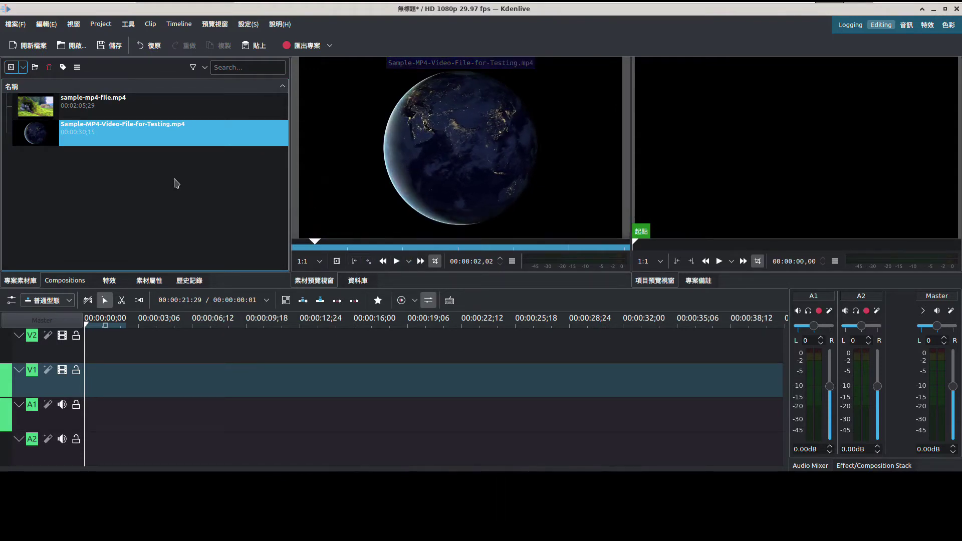
- Place sample-mp4-file.mp4 at the start of video track V1 in the timeline
{"action": "left_click", "coordinate": [138, 111]}
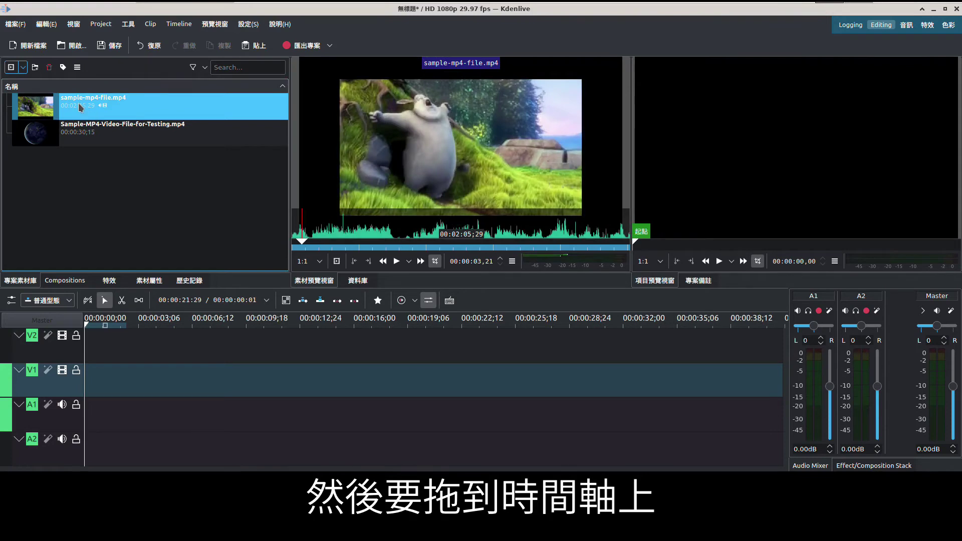
{"action": "left_click_drag", "start_coordinate": [78, 103], "coordinate": [103, 383]}
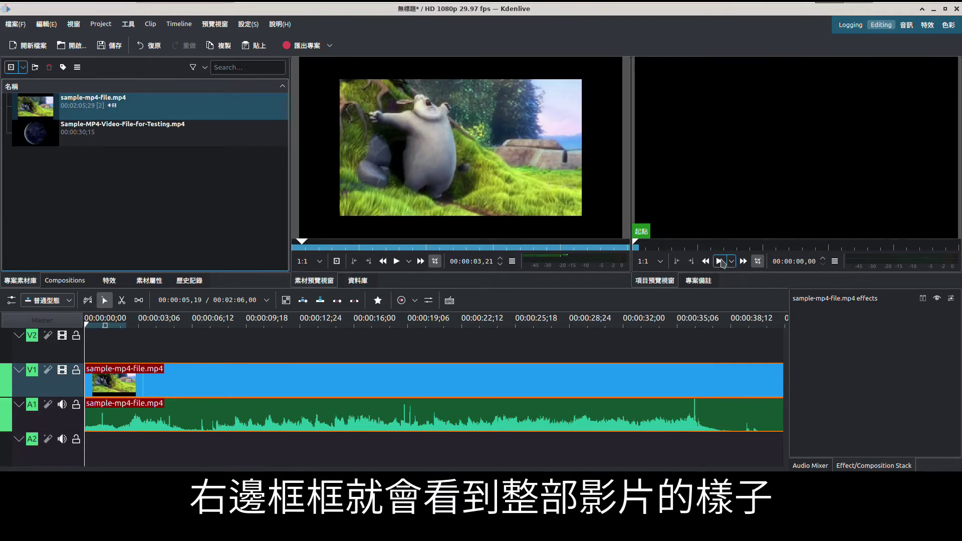
- Preview the timeline in the project monitor, pause it, and move the playhead to about 00:00:06,23 to review the clip
{"action": "left_click", "coordinate": [719, 261]}
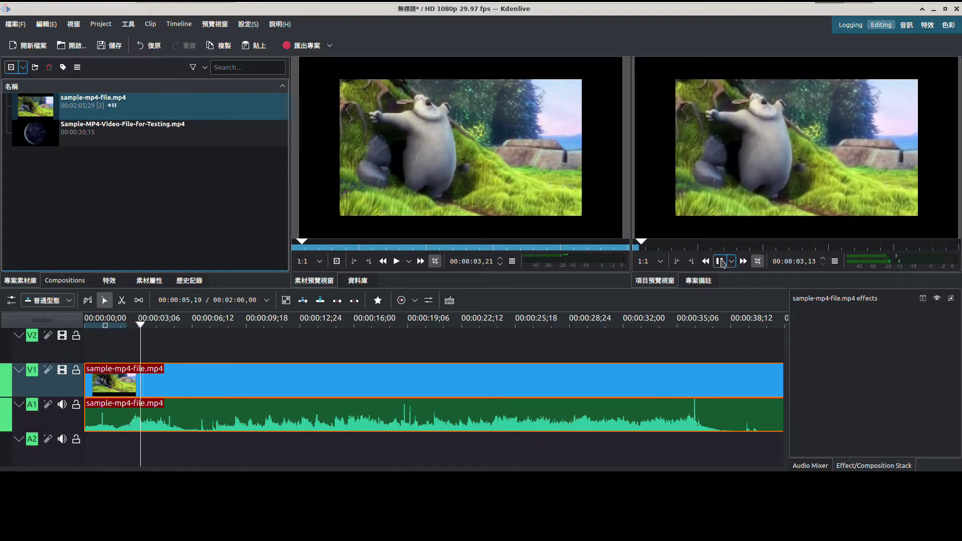
{"action": "left_click", "coordinate": [719, 261]}
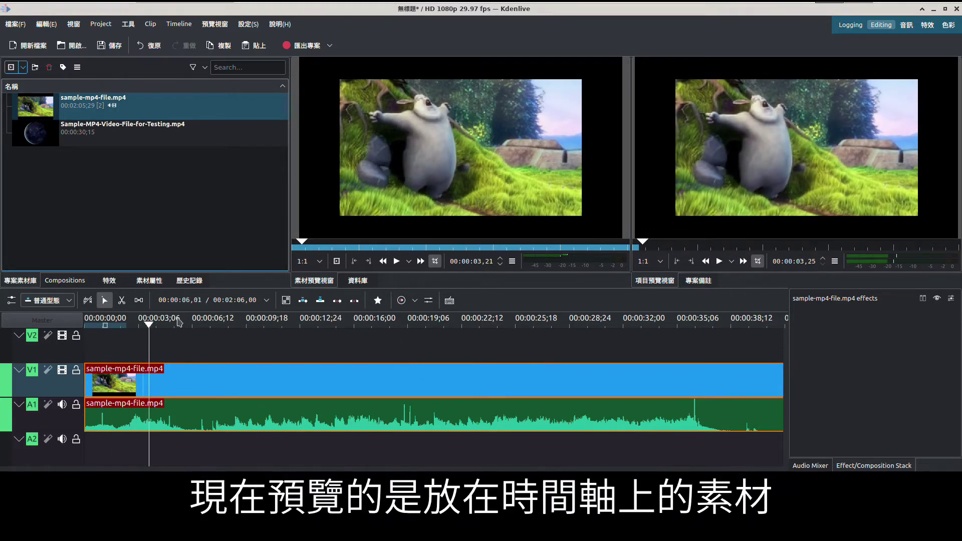
{"action": "left_click_drag", "start_coordinate": [149, 325], "coordinate": [198, 325]}
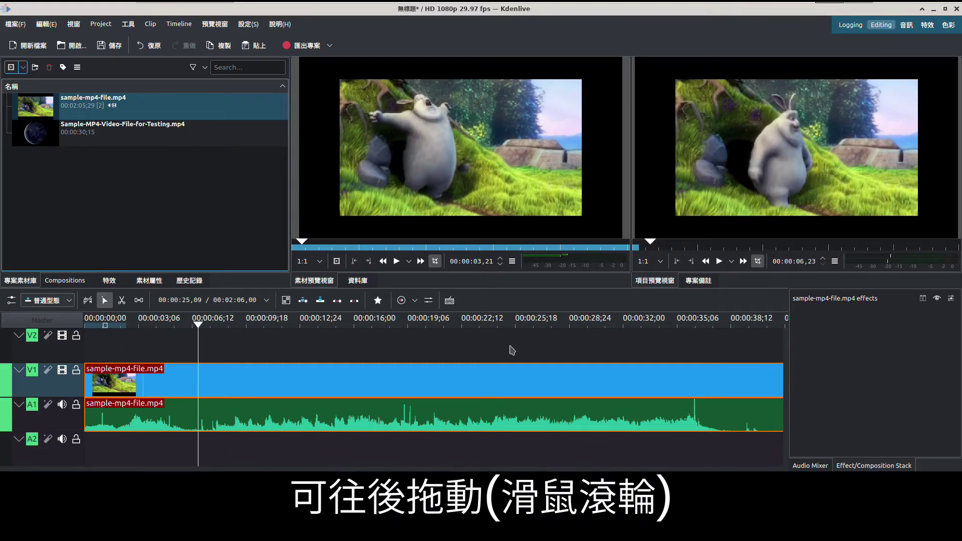
{"action": "scroll", "coordinate": [511, 350], "scroll_direction": "down", "scroll_amount": 10}
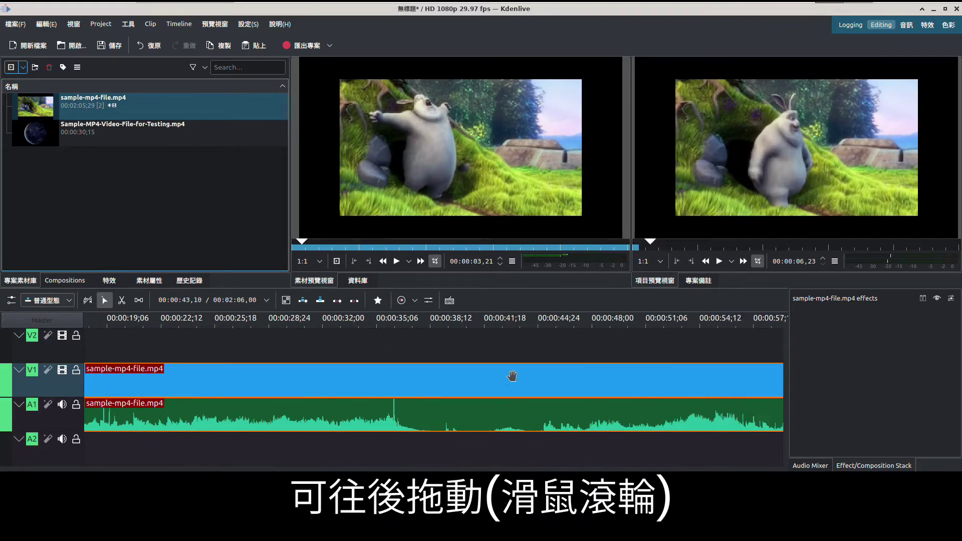
- Place Sample-MP4-Video-File-for-Testing.mp4 on video track V1 directly after sample-mp4-file.mp4
{"action": "scroll", "coordinate": [512, 377], "scroll_direction": "down", "scroll_amount": 11}
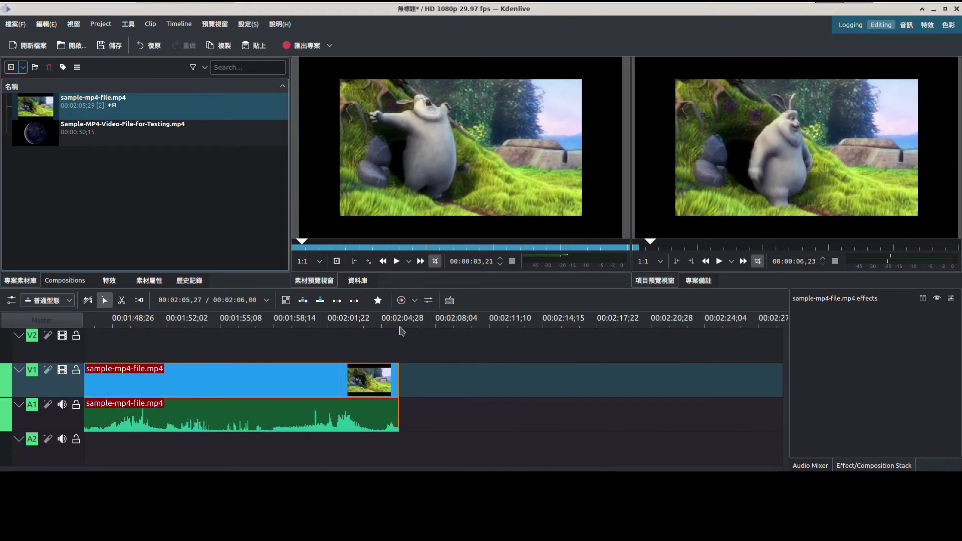
{"action": "left_click", "coordinate": [400, 325]}
{"action": "left_click", "coordinate": [408, 325]}
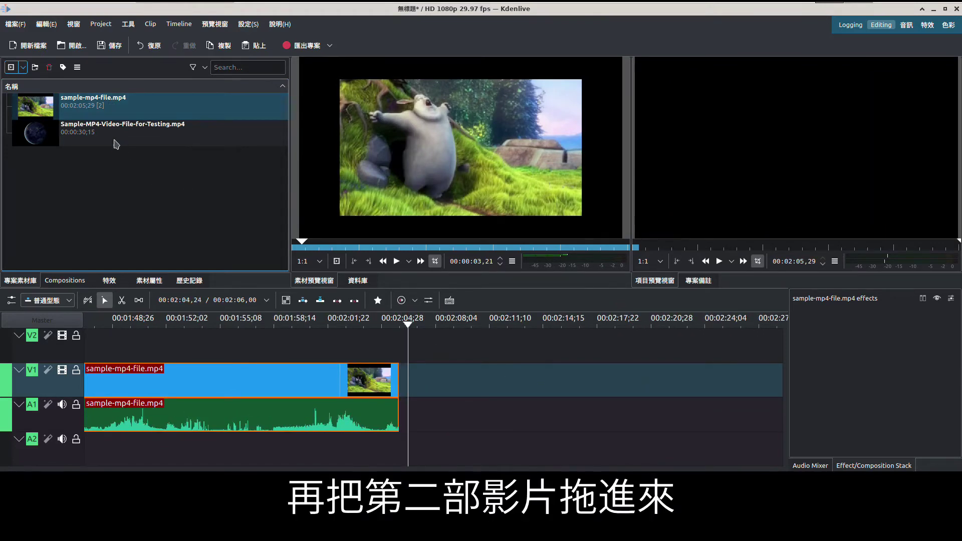
{"action": "left_click_drag", "start_coordinate": [114, 142], "coordinate": [402, 388]}
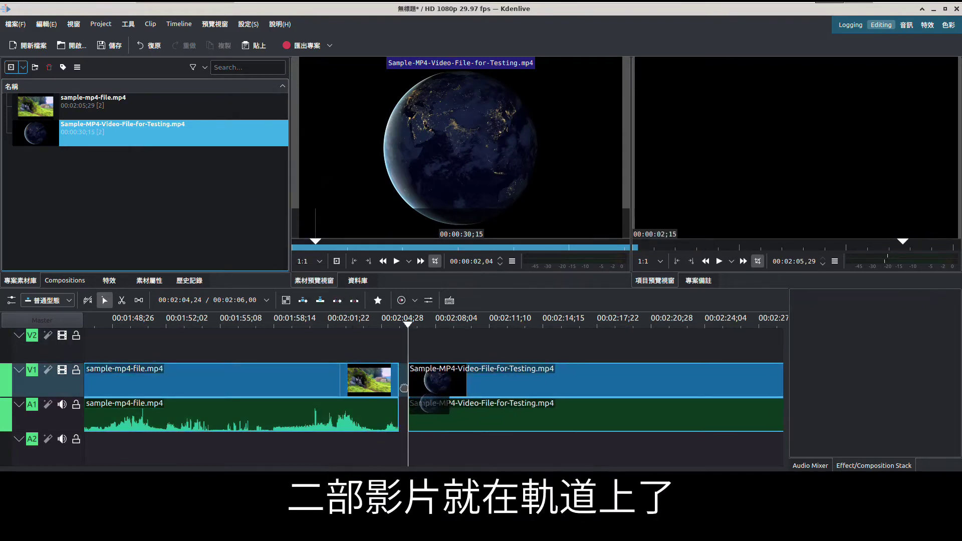
- Play the timeline across the junction of the two clips to review the cut, and pause shortly after it
{"action": "left_click", "coordinate": [388, 325]}
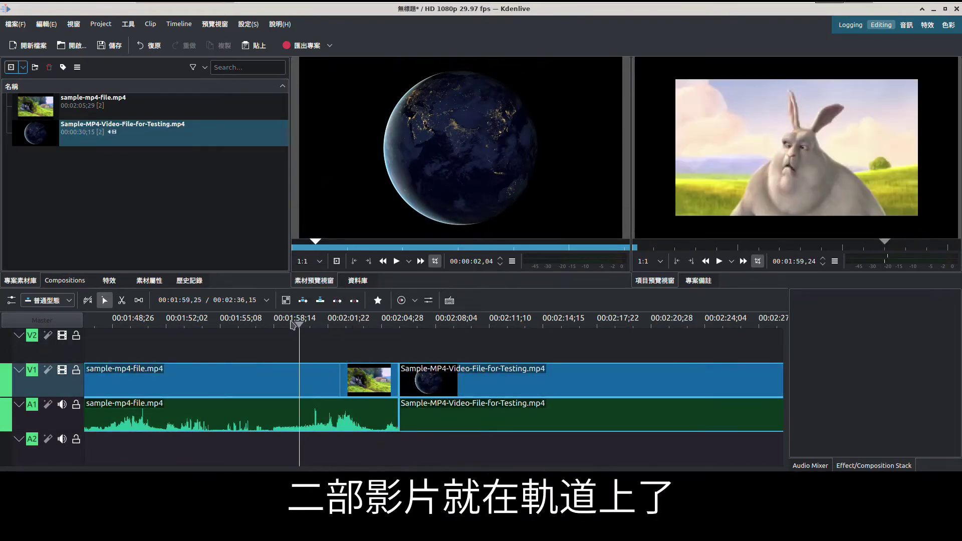
{"action": "left_click", "coordinate": [719, 263]}
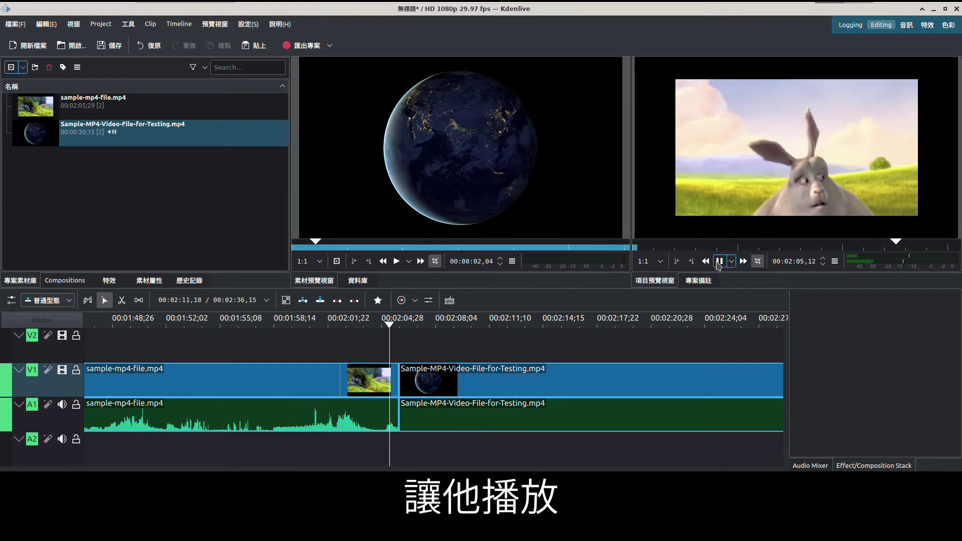
{"action": "left_click", "coordinate": [719, 261]}
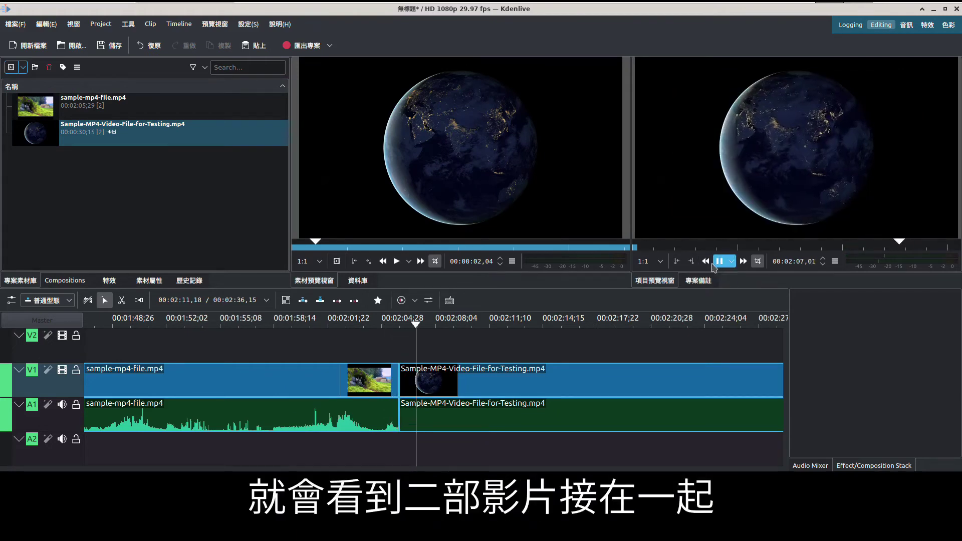
{"action": "left_click", "coordinate": [390, 320]}
{"action": "left_click", "coordinate": [439, 321]}
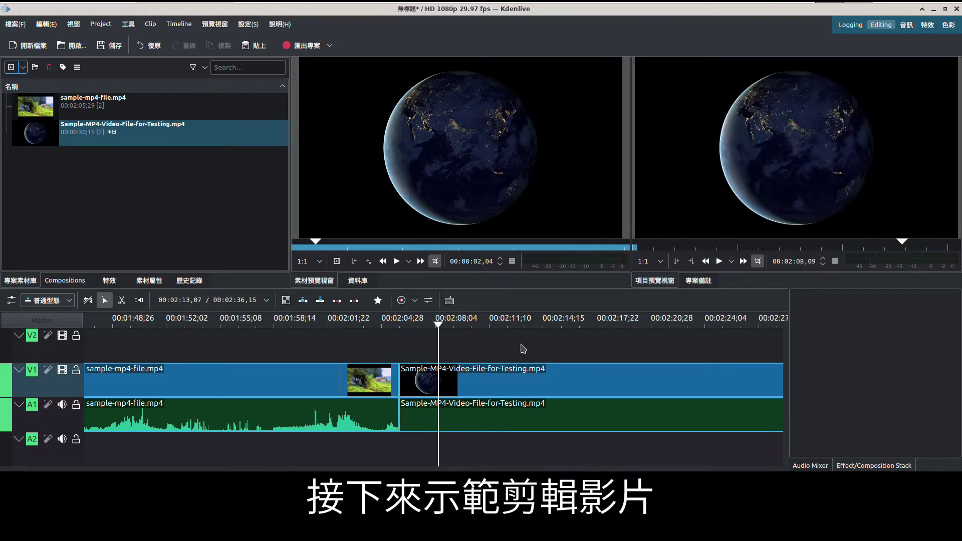
- Split sample-mp4-file.mp4 on the timeline at about 00:00:17,23
{"action": "left_click_drag", "start_coordinate": [445, 325], "coordinate": [240, 323]}
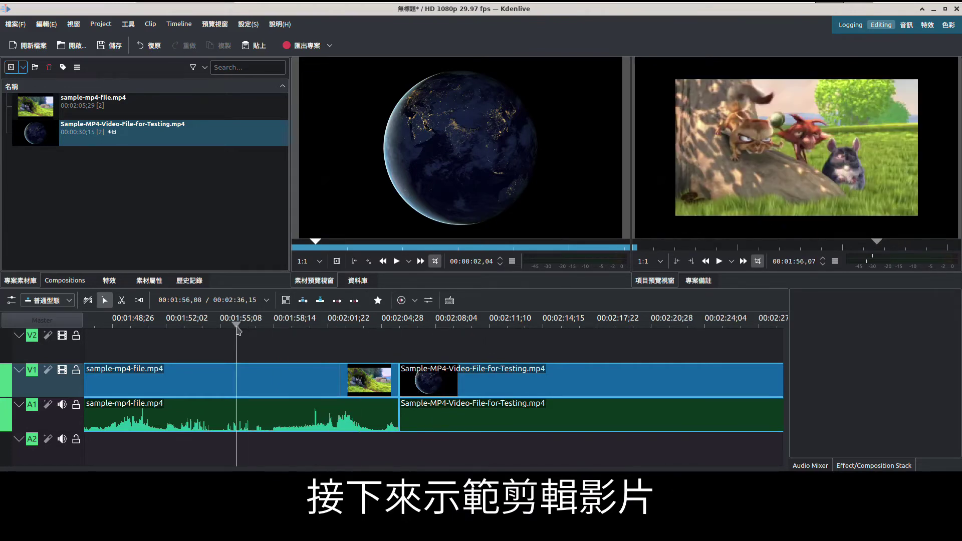
{"action": "scroll", "coordinate": [288, 352], "scroll_direction": "up", "scroll_amount": 3}
{"action": "scroll", "coordinate": [288, 352], "scroll_direction": "up", "scroll_amount": 10}
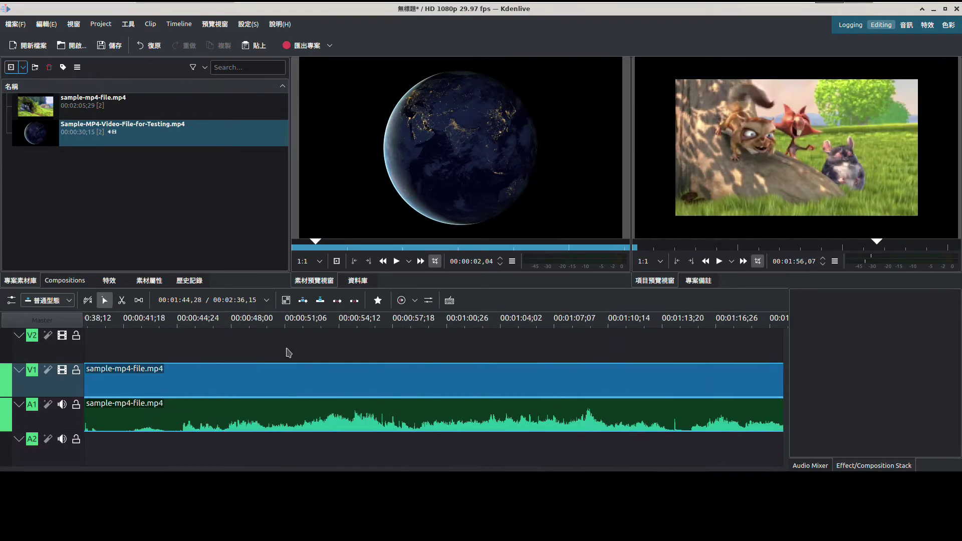
{"action": "left_click_drag", "start_coordinate": [98, 323], "coordinate": [385, 328]}
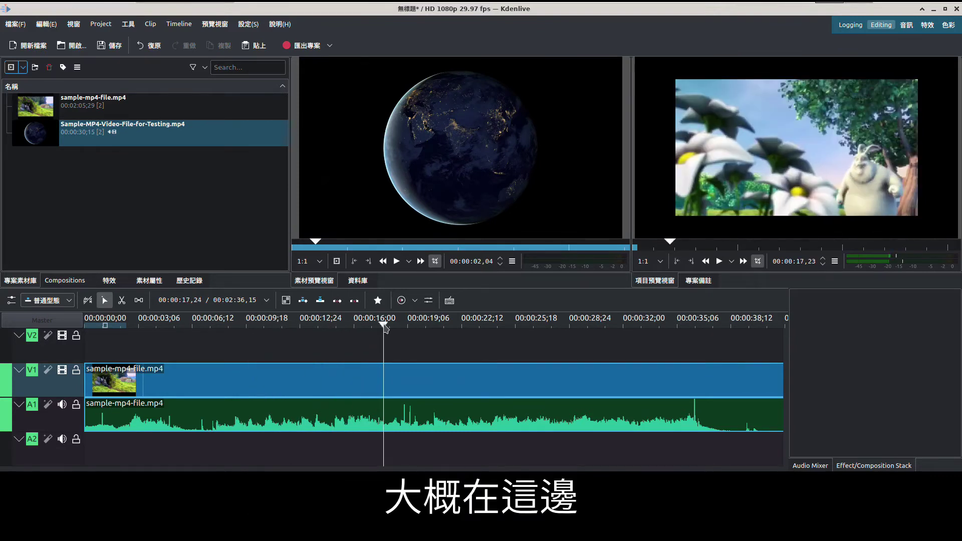
{"action": "left_click", "coordinate": [387, 378]}
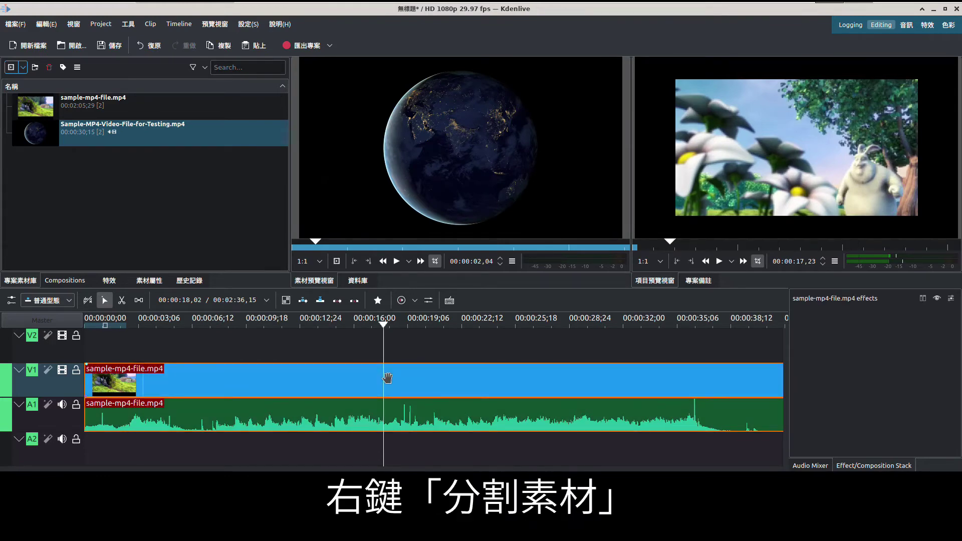
{"action": "right_click", "coordinate": [387, 377]}
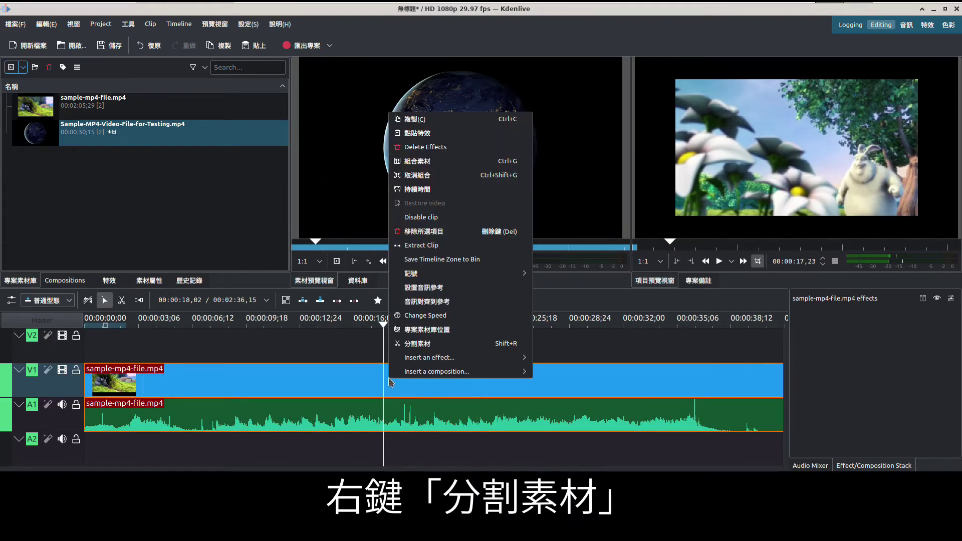
{"action": "left_click", "coordinate": [416, 343]}
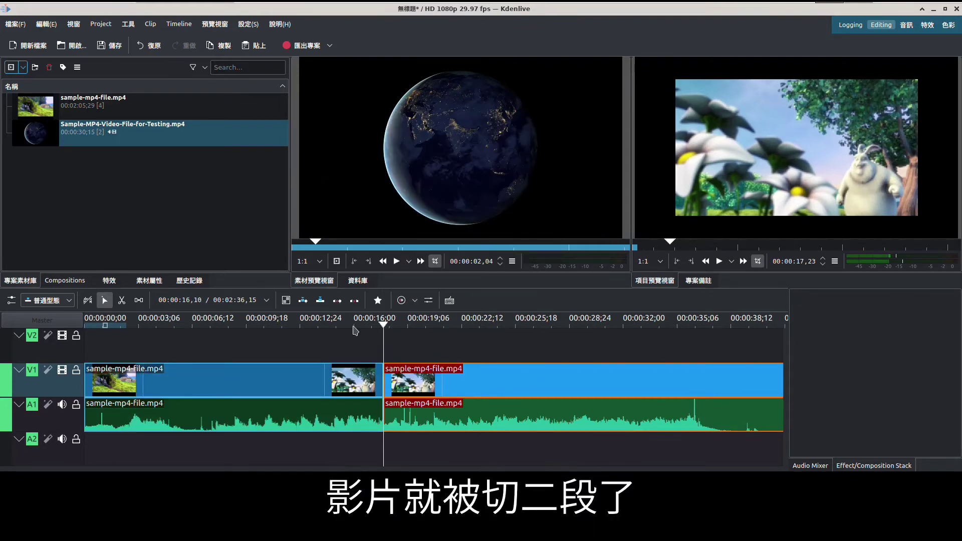
- Remove the second part of the split sample-mp4-file.mp4 from the timeline, keeping only the opening part
{"action": "left_click", "coordinate": [430, 324]}
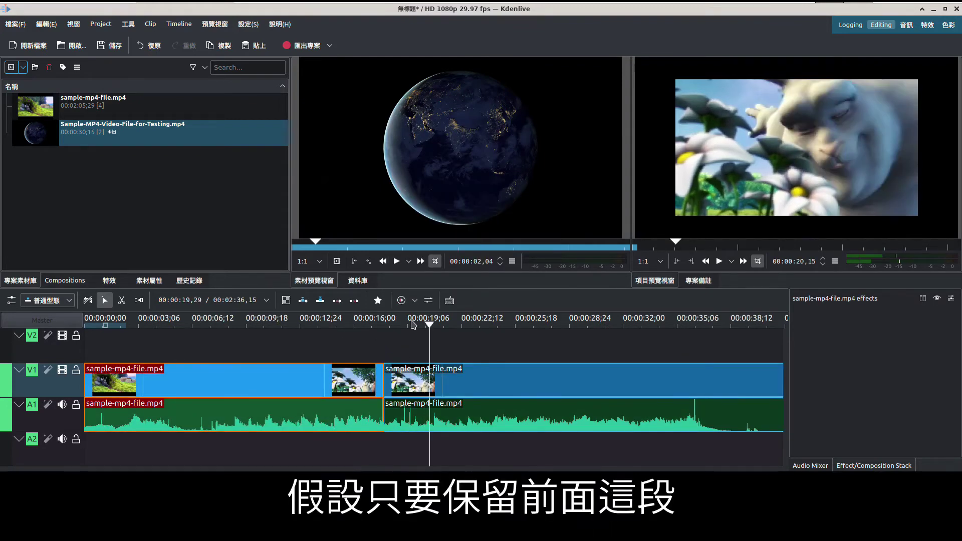
{"action": "mouse_move", "coordinate": [426, 327]}
{"action": "left_mouse_down"}
{"action": "mouse_move", "coordinate": [342, 326]}
{"action": "mouse_move", "coordinate": [412, 326]}
{"action": "left_mouse_up"}
{"action": "left_click", "coordinate": [429, 379]}
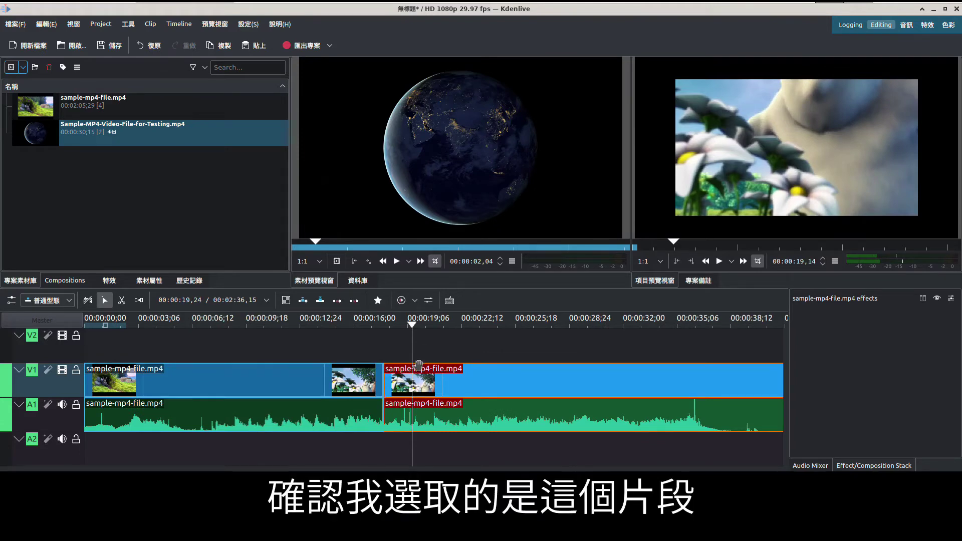
{"action": "right_click", "coordinate": [449, 387]}
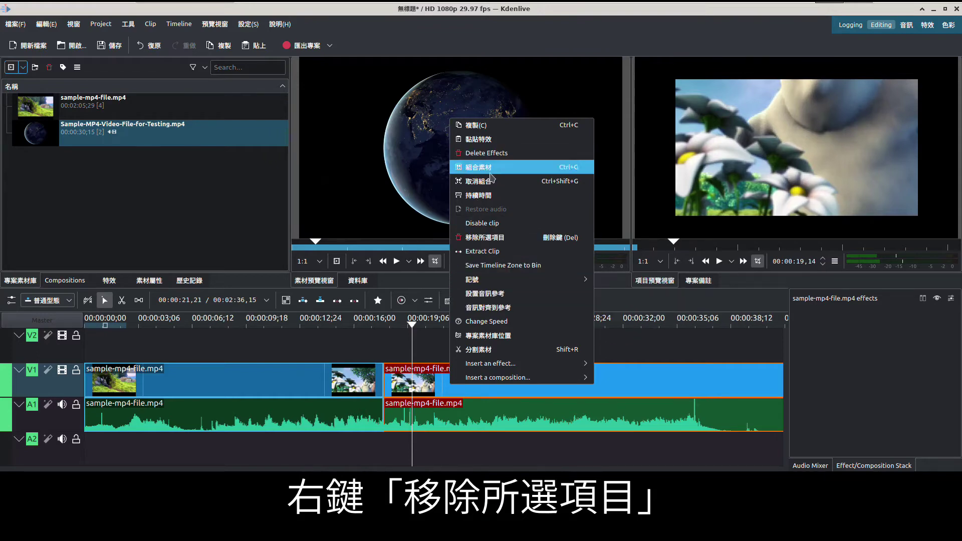
{"action": "left_click", "coordinate": [482, 237]}
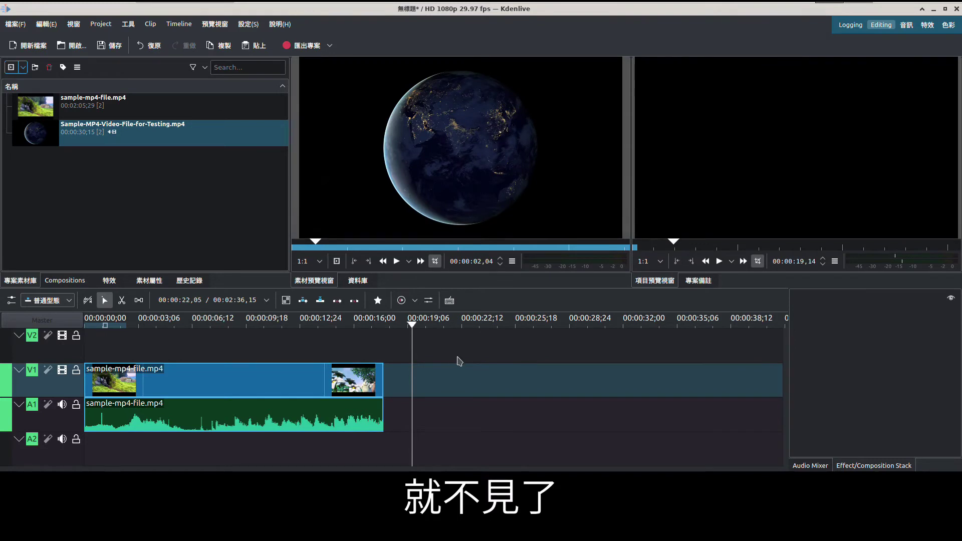
- Move Sample-MP4-Video-File-for-Testing.mp4 earlier on track V1 and split it at about 00:01:50,10
{"action": "scroll", "coordinate": [459, 361], "scroll_direction": "right", "scroll_amount": 5}
{"action": "scroll", "coordinate": [459, 361], "scroll_direction": "right", "scroll_amount": 15}
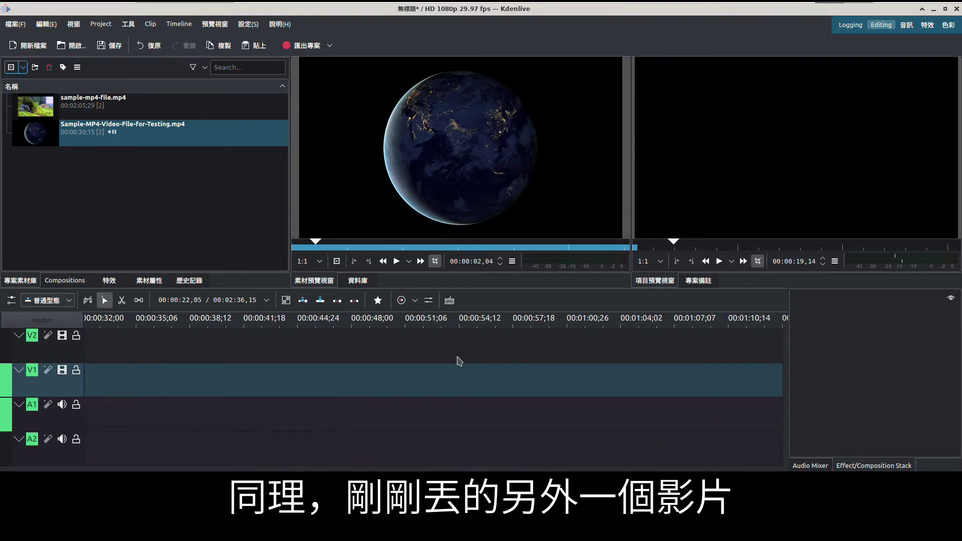
{"action": "left_click_drag", "start_coordinate": [652, 373], "coordinate": [217, 375]}
{"action": "left_click_drag", "start_coordinate": [210, 330], "coordinate": [378, 330]}
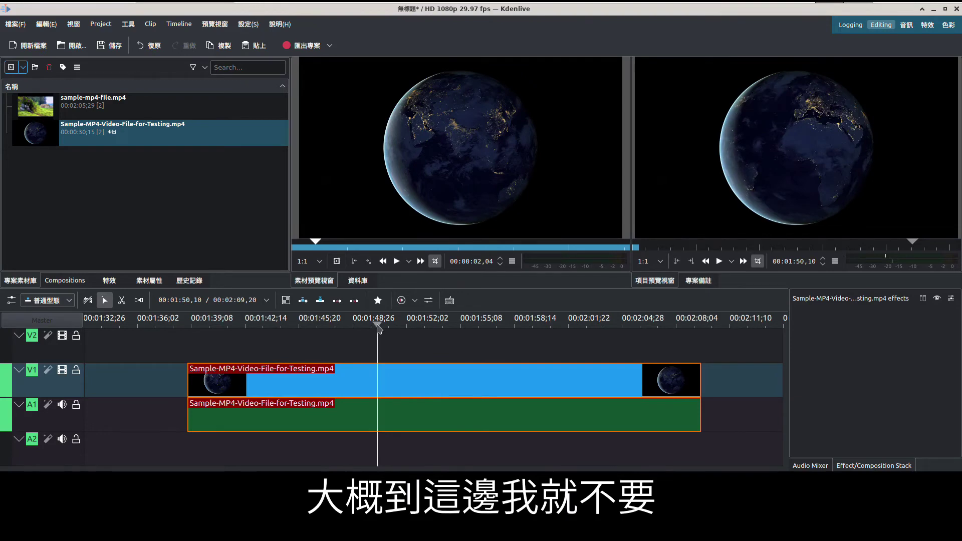
{"action": "right_click", "coordinate": [402, 388]}
{"action": "left_click", "coordinate": [422, 356]}
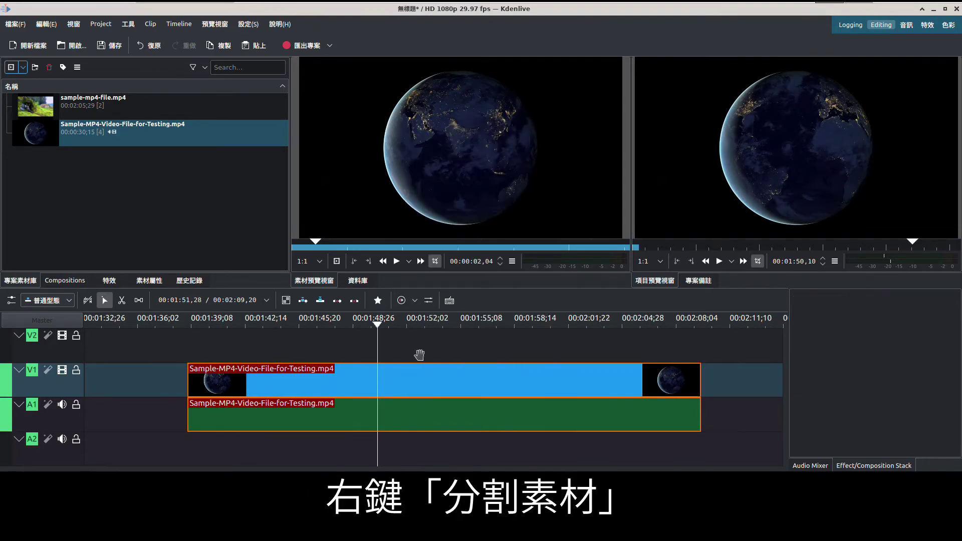
- Remove the first part of the split Sample-MP4-Video-File-for-Testing.mp4 from the timeline
{"action": "left_click", "coordinate": [285, 390]}
{"action": "left_click", "coordinate": [302, 323]}
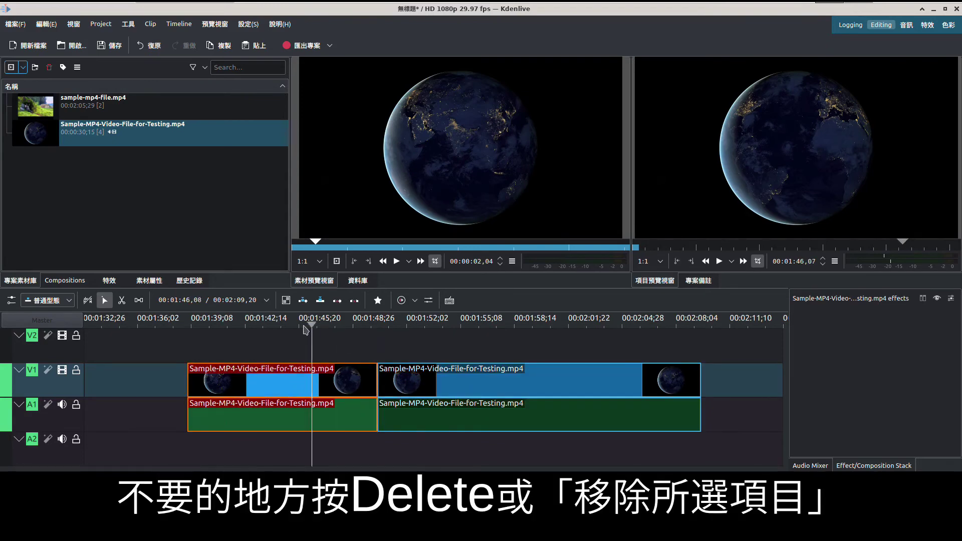
{"action": "right_click", "coordinate": [293, 379]}
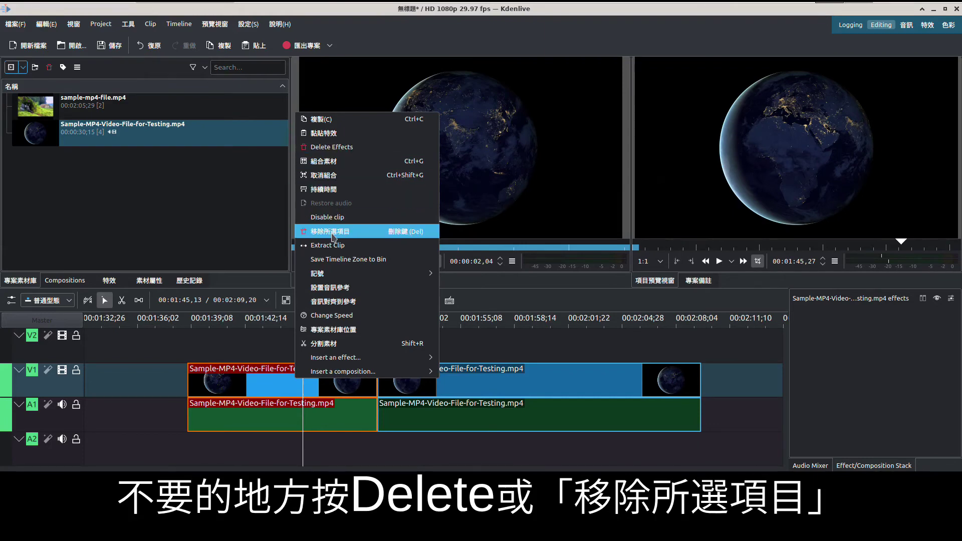
{"action": "left_click", "coordinate": [331, 231]}
- Move the remaining part of Sample-MP4-Video-File-for-Testing.mp4 along V1 so it starts right at the end of sample-mp4-file.mp4
{"action": "left_click_drag", "start_coordinate": [424, 383], "coordinate": [216, 387]}
{"action": "scroll", "coordinate": [207, 383], "scroll_direction": "up", "scroll_amount": 5}
{"action": "scroll", "coordinate": [373, 403], "scroll_direction": "up", "scroll_amount": 1}
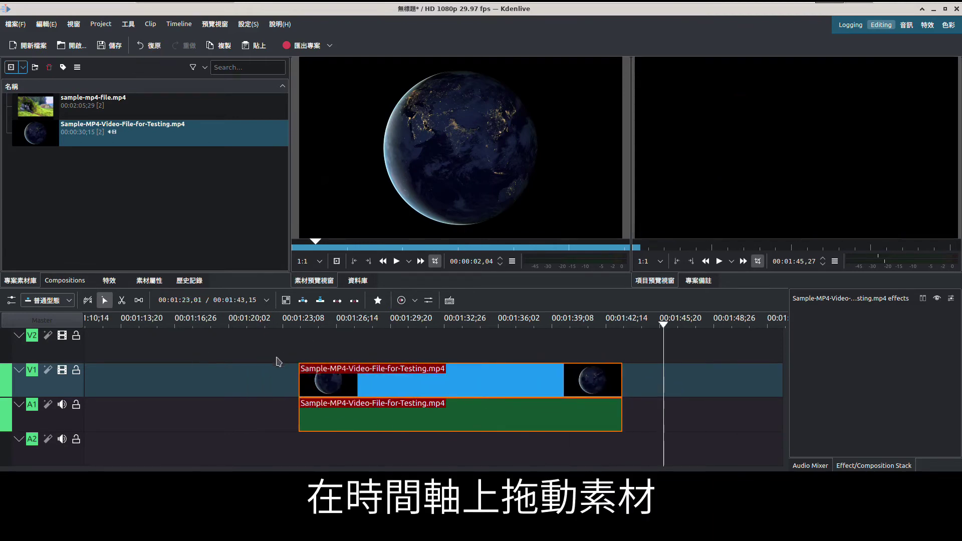
{"action": "left_click_drag", "start_coordinate": [391, 383], "coordinate": [191, 384]}
{"action": "scroll", "coordinate": [191, 383], "scroll_direction": "up", "scroll_amount": 4}
{"action": "left_click_drag", "start_coordinate": [361, 380], "coordinate": [126, 381]}
{"action": "scroll", "coordinate": [126, 383], "scroll_direction": "up", "scroll_amount": 3}
{"action": "left_click_drag", "start_coordinate": [481, 387], "coordinate": [192, 381]}
{"action": "scroll", "coordinate": [315, 387], "scroll_direction": "up", "scroll_amount": 4}
{"action": "scroll", "coordinate": [191, 383], "scroll_direction": "up", "scroll_amount": 4}
{"action": "left_click_drag", "start_coordinate": [646, 385], "coordinate": [449, 385]}
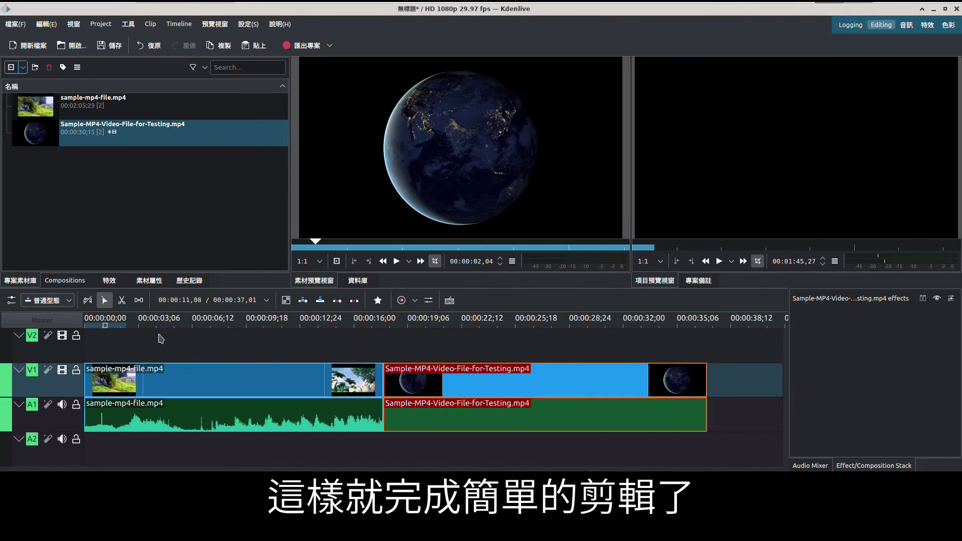
- Split Sample-MP4-Video-File-for-Testing.mp4 into three pieces, cutting at about 00:00:26,17 and 00:00:30,00
{"action": "left_click", "coordinate": [531, 321]}
{"action": "right_click", "coordinate": [590, 386]}
{"action": "left_click", "coordinate": [619, 374]}
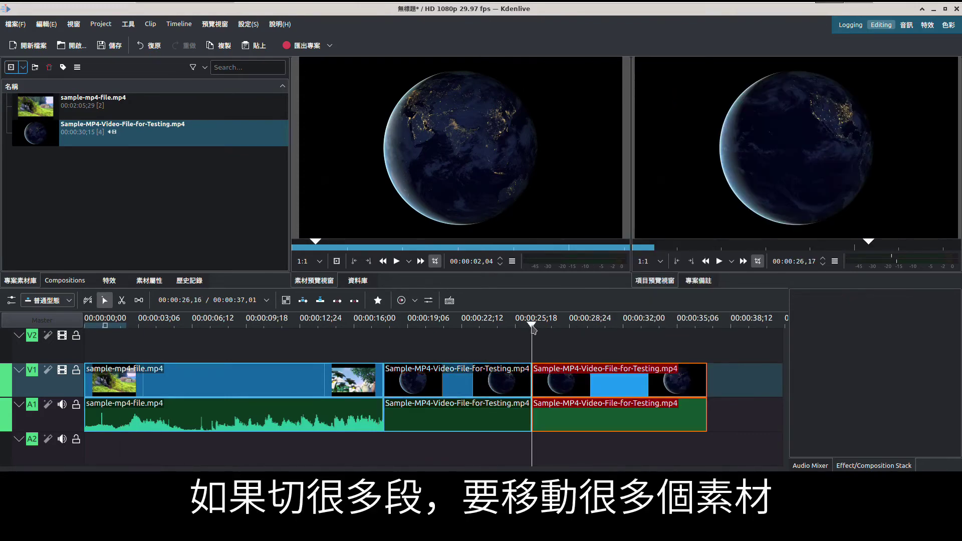
{"action": "left_click", "coordinate": [501, 371], "text": "shift"}
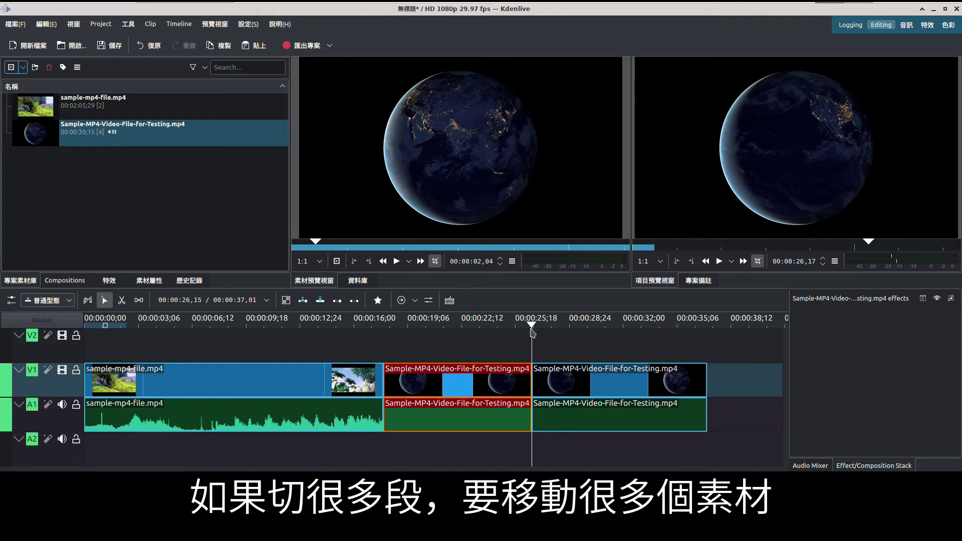
{"action": "right_click", "coordinate": [614, 388]}
{"action": "left_click", "coordinate": [626, 356]}
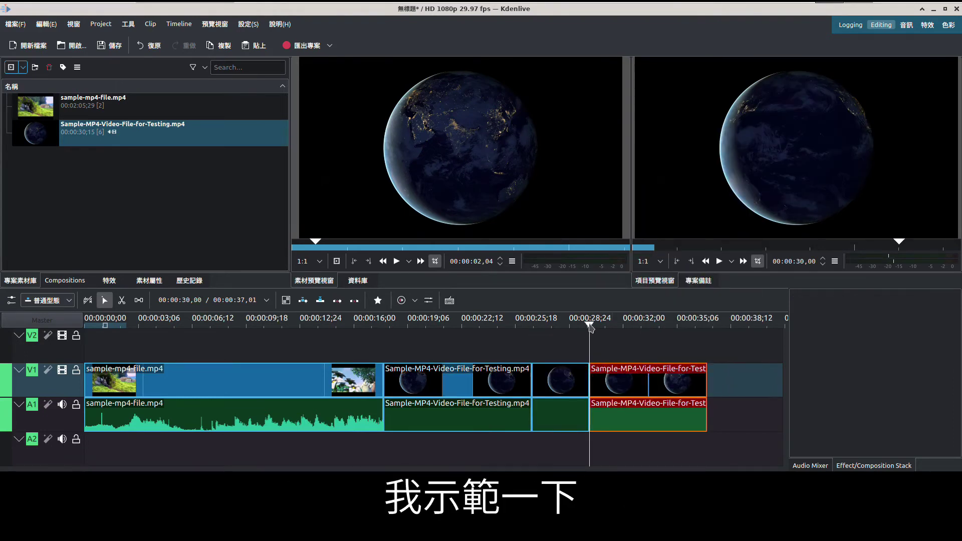
- Shift the three Sample-MP4-Video-File-for-Testing.mp4 pieces later together with the Spacer tool, leaving a gap of about 4 seconds after sample-mp4-file.mp4
{"action": "left_click", "coordinate": [476, 378]}
{"action": "left_click", "coordinate": [622, 383]}
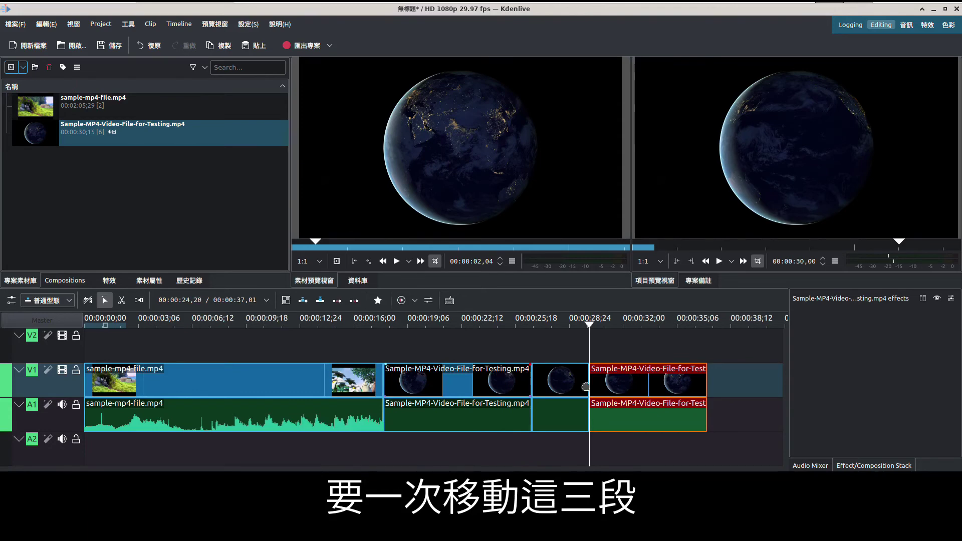
{"action": "left_click", "coordinate": [434, 371]}
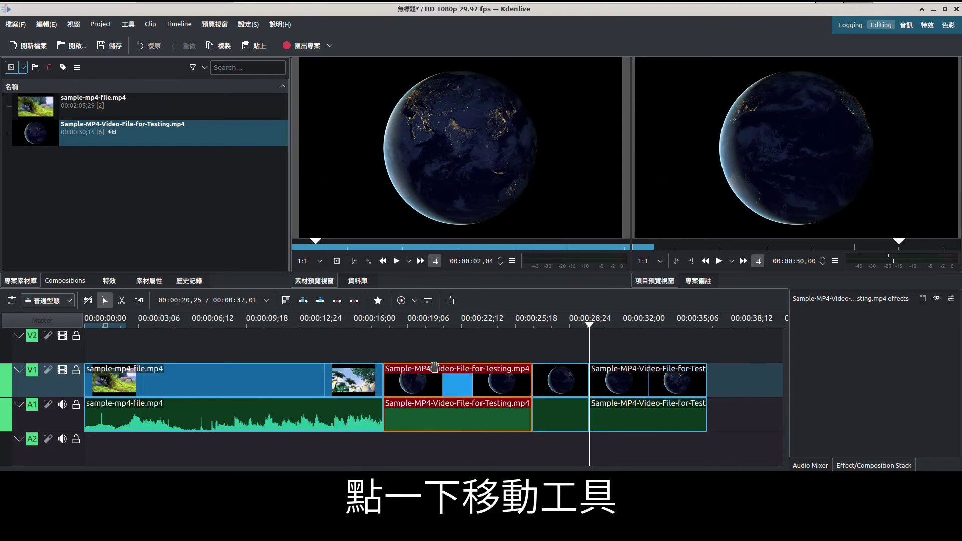
{"action": "left_click", "coordinate": [400, 326]}
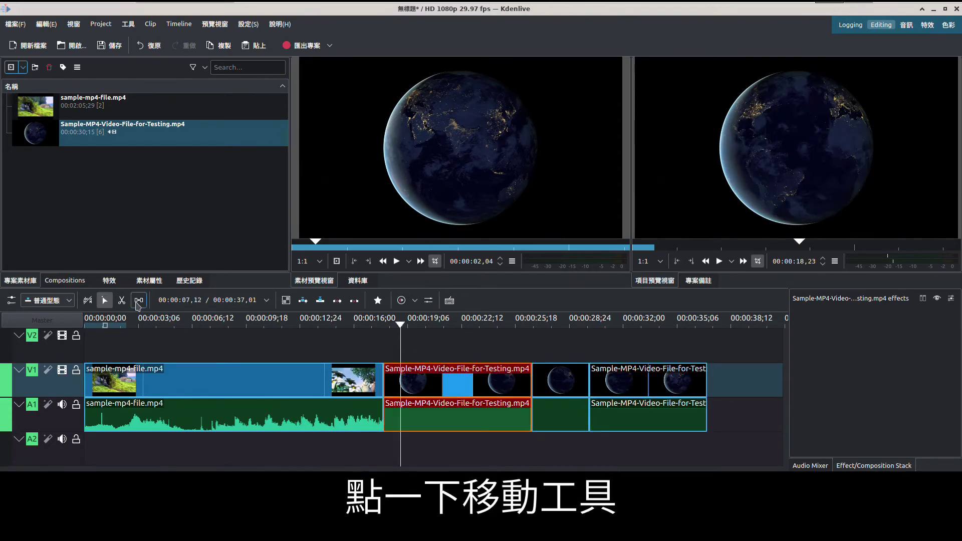
{"action": "left_click", "coordinate": [138, 301]}
{"action": "left_click_drag", "start_coordinate": [414, 382], "coordinate": [488, 383]}
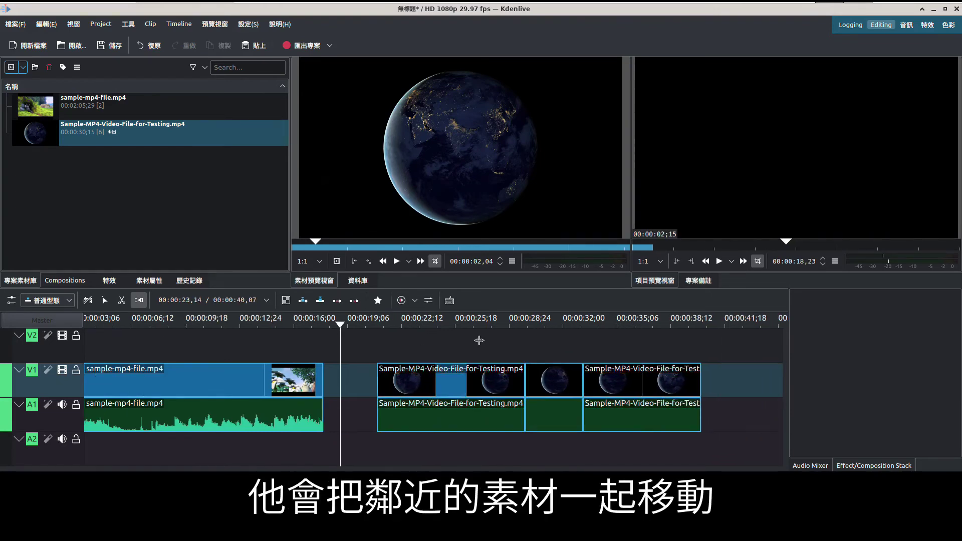
{"action": "mouse_move", "coordinate": [420, 376]}
{"action": "left_mouse_down"}
{"action": "mouse_move", "coordinate": [455, 383]}
{"action": "mouse_move", "coordinate": [405, 383]}
{"action": "mouse_move", "coordinate": [438, 384]}
{"action": "left_mouse_up"}
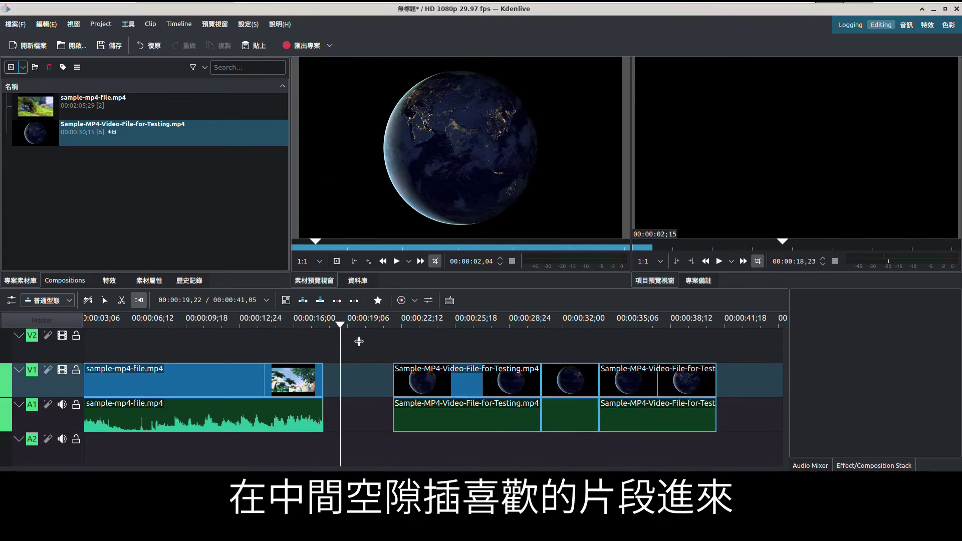
- Put the playhead at the end of sample-mp4-file.mp4 and, with the Selection tool, move the first two shifted pieces back directly after it
{"action": "mouse_move", "coordinate": [339, 323]}
{"action": "left_mouse_down"}
{"action": "mouse_move", "coordinate": [324, 323]}
{"action": "mouse_move", "coordinate": [365, 324]}
{"action": "mouse_move", "coordinate": [324, 324]}
{"action": "left_mouse_up"}
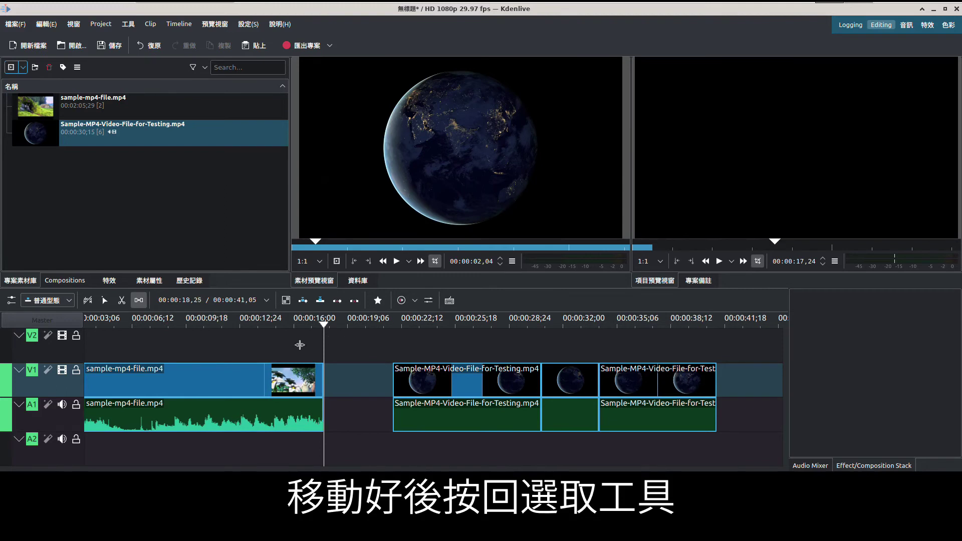
{"action": "left_click", "coordinate": [105, 300]}
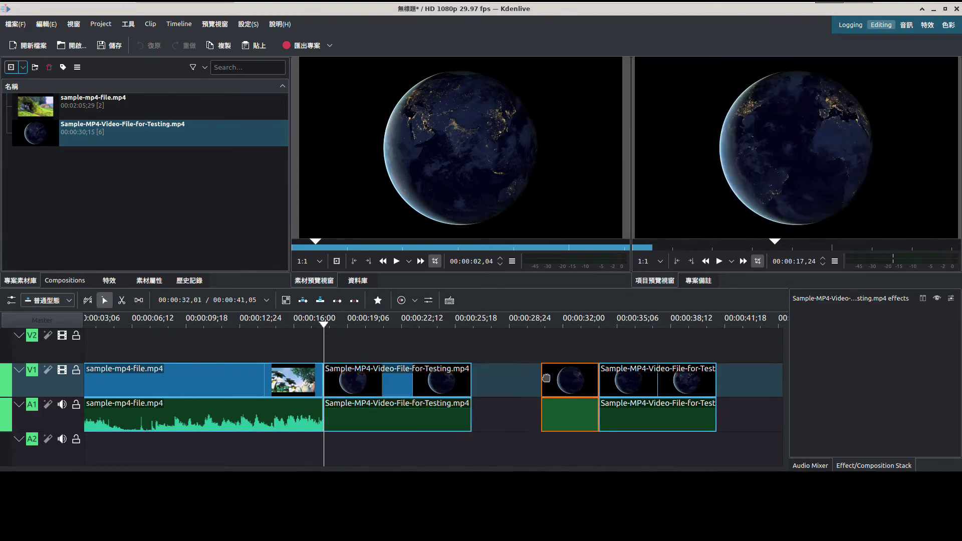
{"action": "left_click_drag", "start_coordinate": [573, 377], "coordinate": [503, 377]}
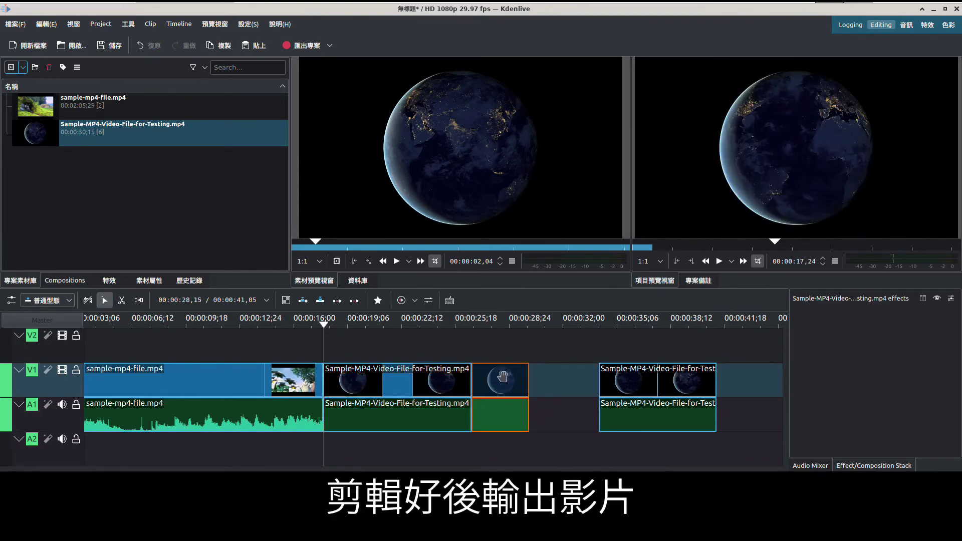
- Move the last Sample-MP4-Video-File-for-Testing.mp4 piece back along V1 so it starts right at the end of the second piece
{"action": "left_click_drag", "start_coordinate": [652, 388], "coordinate": [582, 387]}
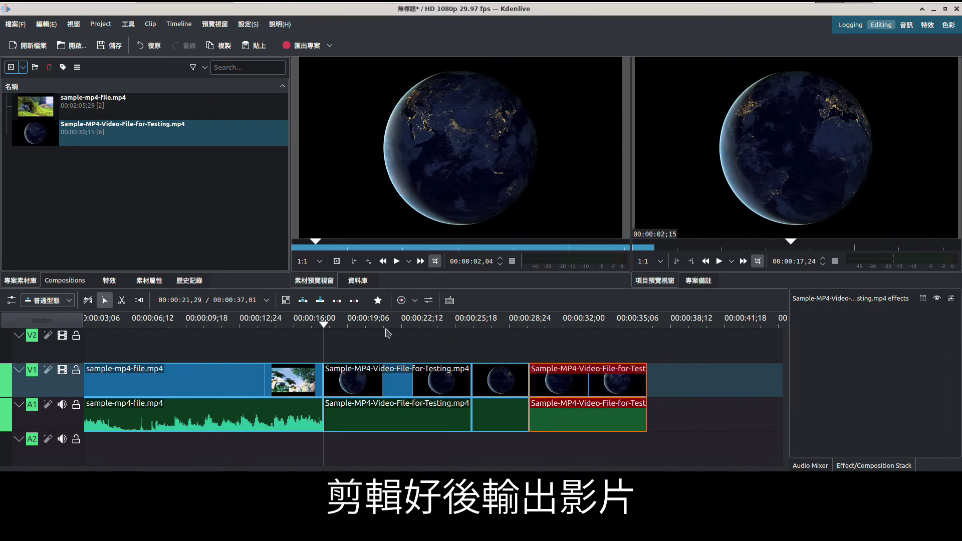
{"action": "scroll", "coordinate": [399, 341], "scroll_direction": "left", "scroll_amount": 2}
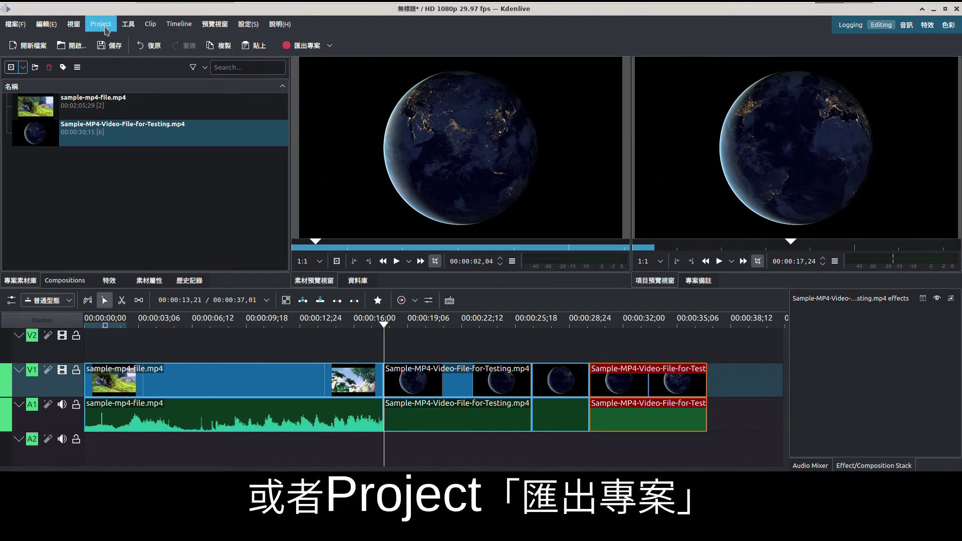
- Open the project render settings and set the output file's location to the Desktop folder
{"action": "left_click", "coordinate": [101, 24]}
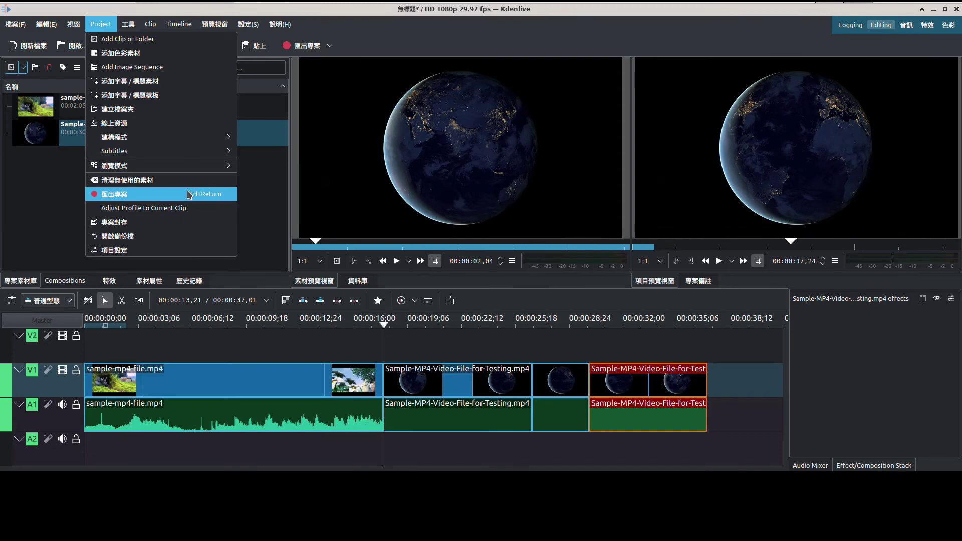
{"action": "left_click", "coordinate": [195, 195]}
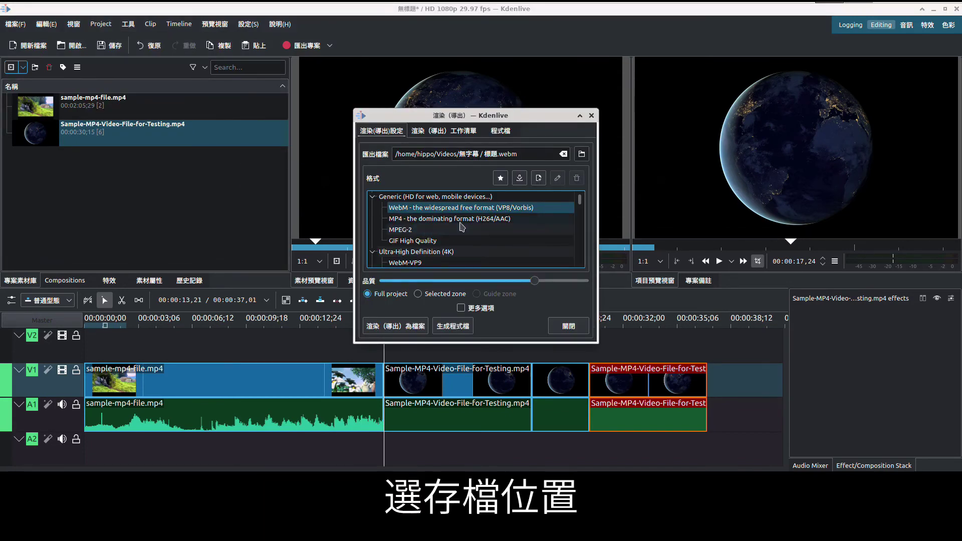
{"action": "left_click", "coordinate": [582, 155]}
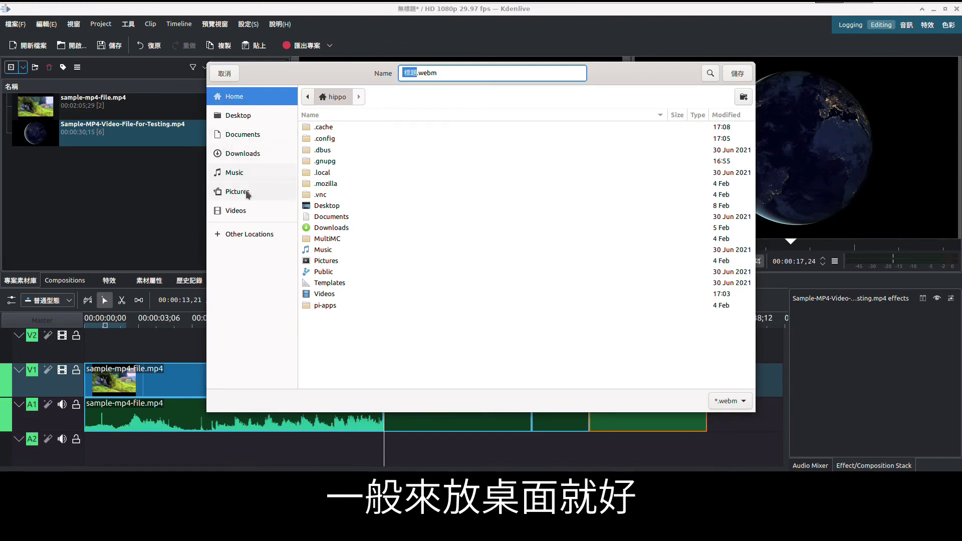
{"action": "left_click", "coordinate": [255, 119]}
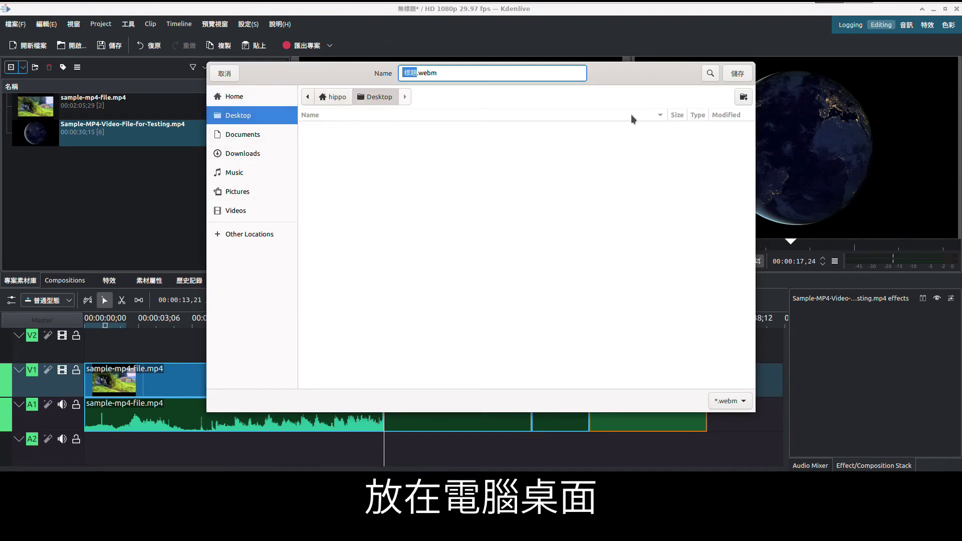
{"action": "left_click", "coordinate": [736, 73]}
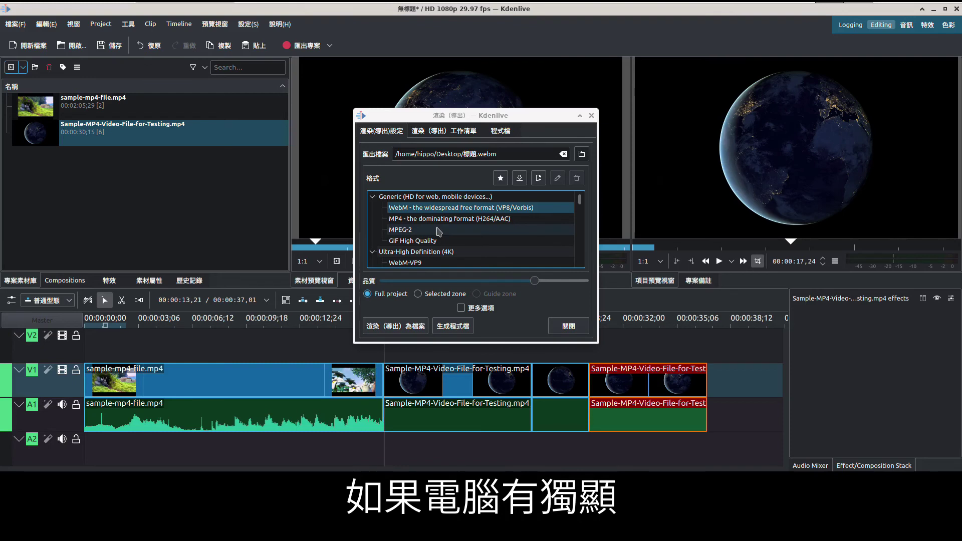
- Choose the NVENC H264 VBR preset from the GPU testing group as the render format
{"action": "scroll", "coordinate": [439, 231], "scroll_direction": "down", "scroll_amount": 5}
{"action": "scroll", "coordinate": [439, 231], "scroll_direction": "down", "scroll_amount": 6}
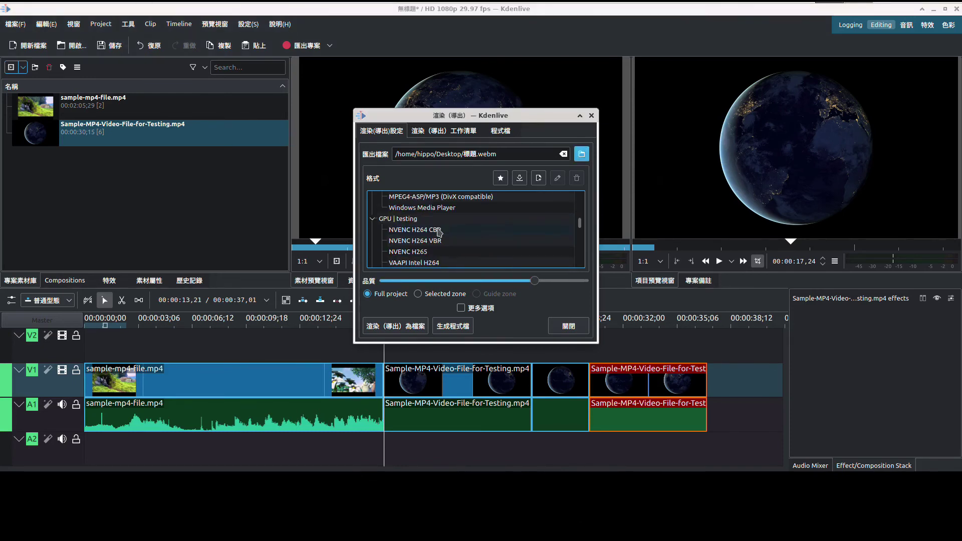
{"action": "left_click", "coordinate": [454, 209]}
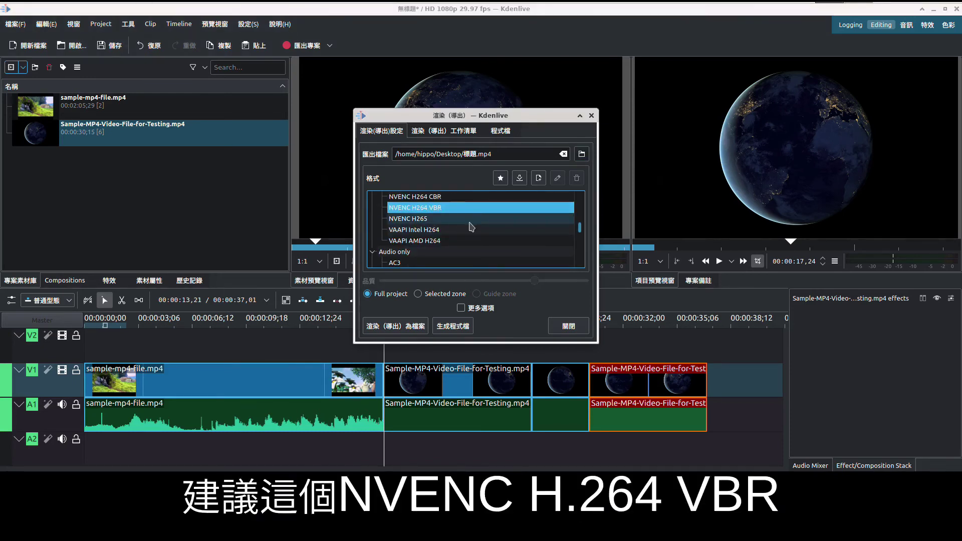
{"action": "scroll", "coordinate": [465, 224], "scroll_direction": "up", "scroll_amount": 5}
{"action": "scroll", "coordinate": [441, 222], "scroll_direction": "down", "scroll_amount": 5}
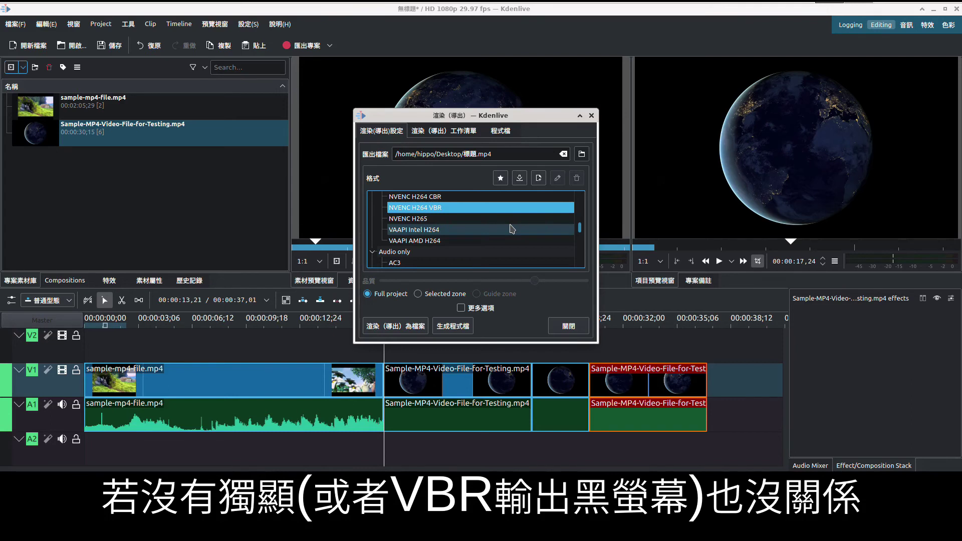
- Switch the render format to MP4 - the dominating format (H264/AAC) and back to NVENC H264 VBR
{"action": "scroll", "coordinate": [511, 229], "scroll_direction": "up", "scroll_amount": 8}
{"action": "left_click", "coordinate": [485, 221]}
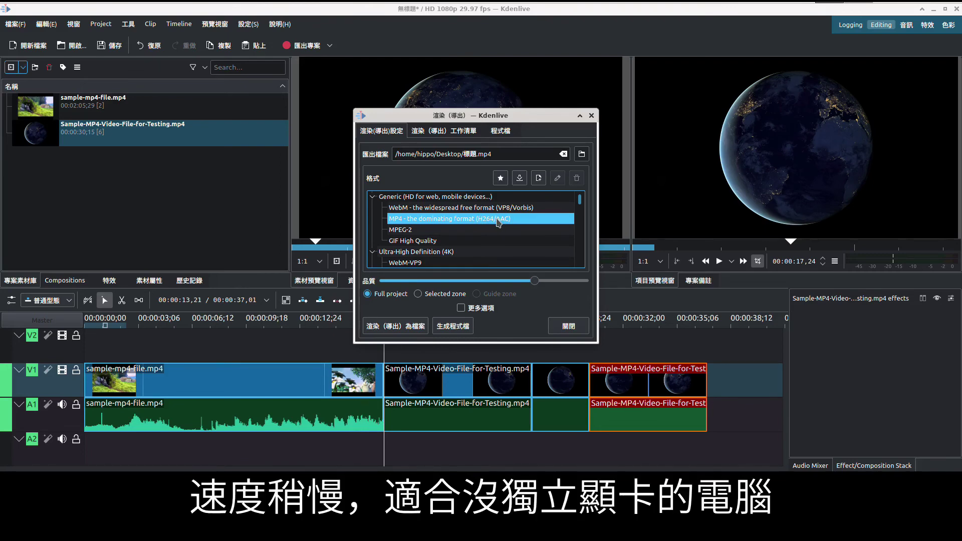
{"action": "scroll", "coordinate": [498, 223], "scroll_direction": "down", "scroll_amount": 2}
{"action": "scroll", "coordinate": [498, 223], "scroll_direction": "down", "scroll_amount": 3}
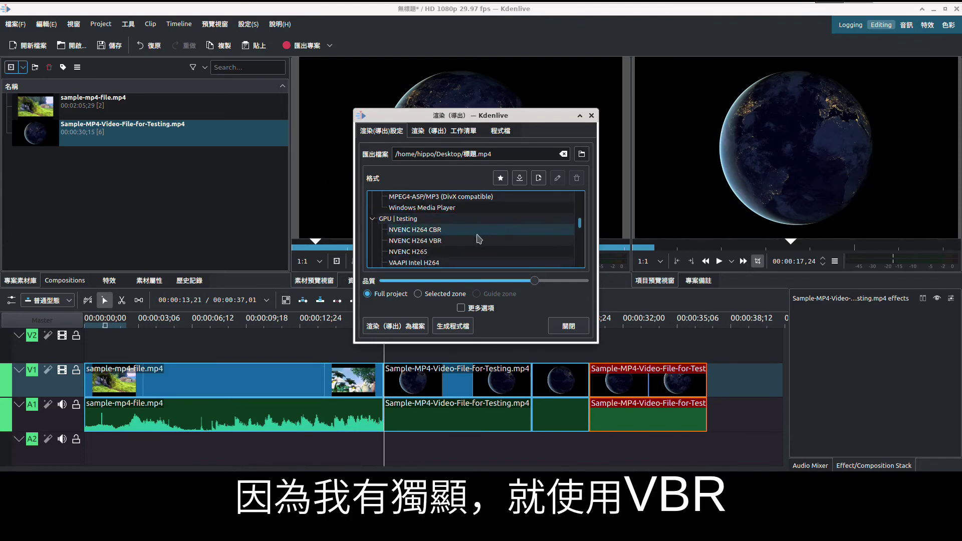
{"action": "left_click", "coordinate": [432, 242]}
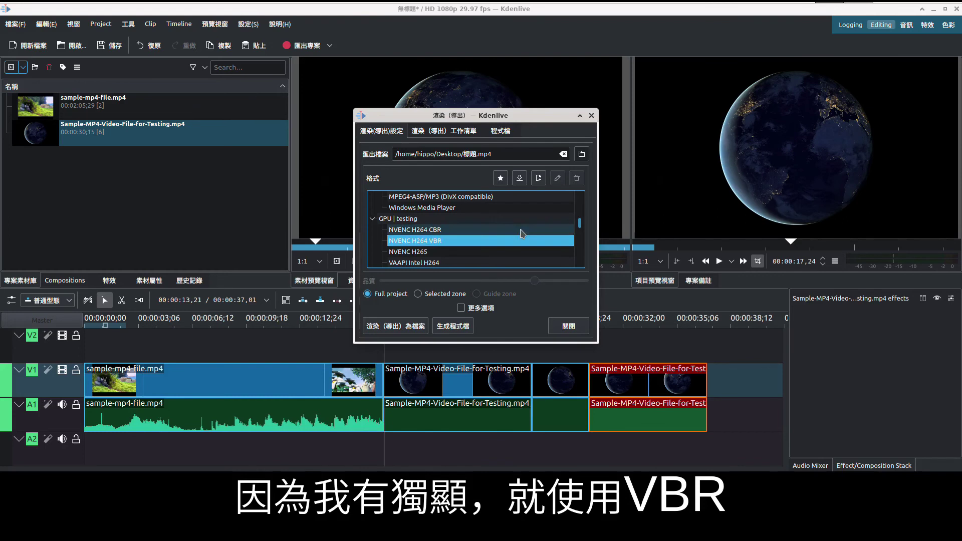
{"action": "scroll", "coordinate": [432, 241], "scroll_direction": "down", "scroll_amount": 1}
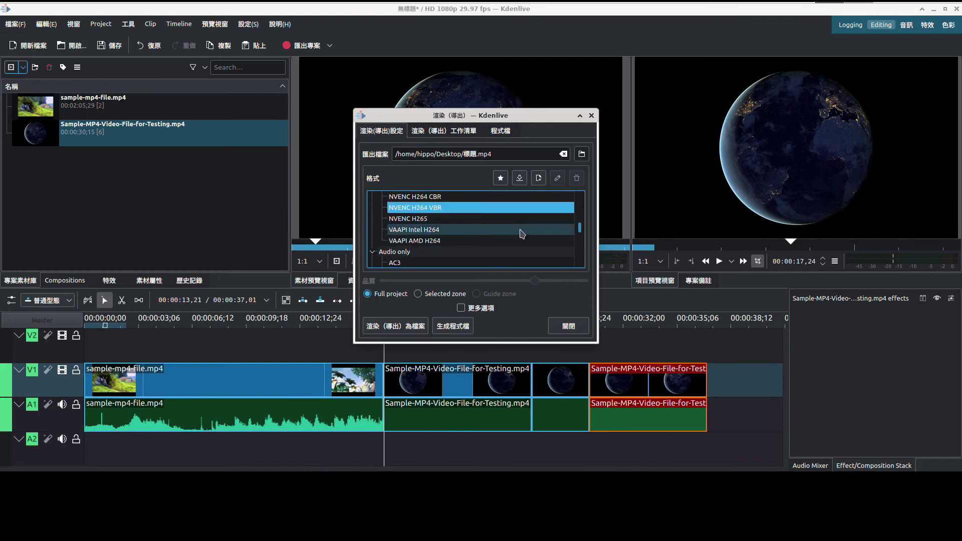
- Render the full project to file, remove the finished job from the queue and close the render dialog
{"action": "left_click", "coordinate": [401, 331]}
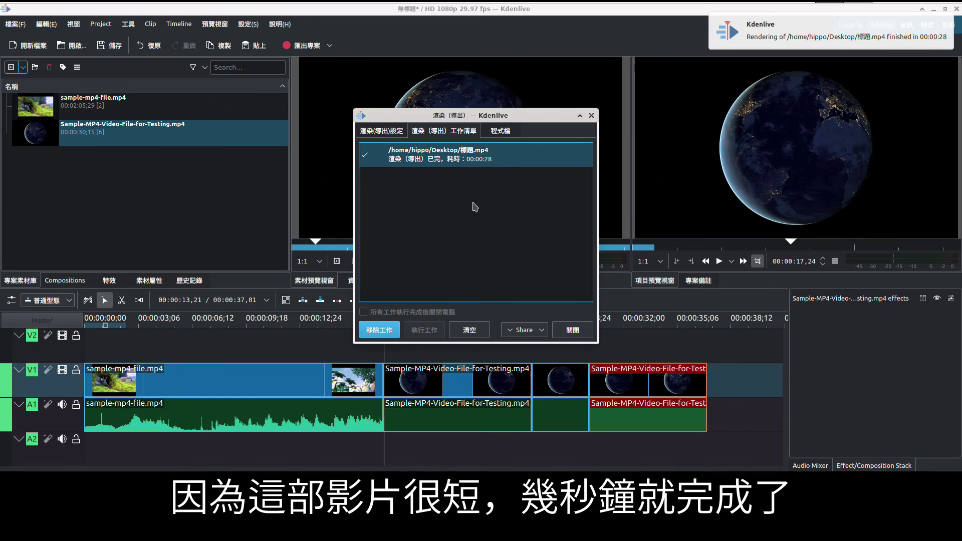
{"action": "left_click", "coordinate": [474, 165]}
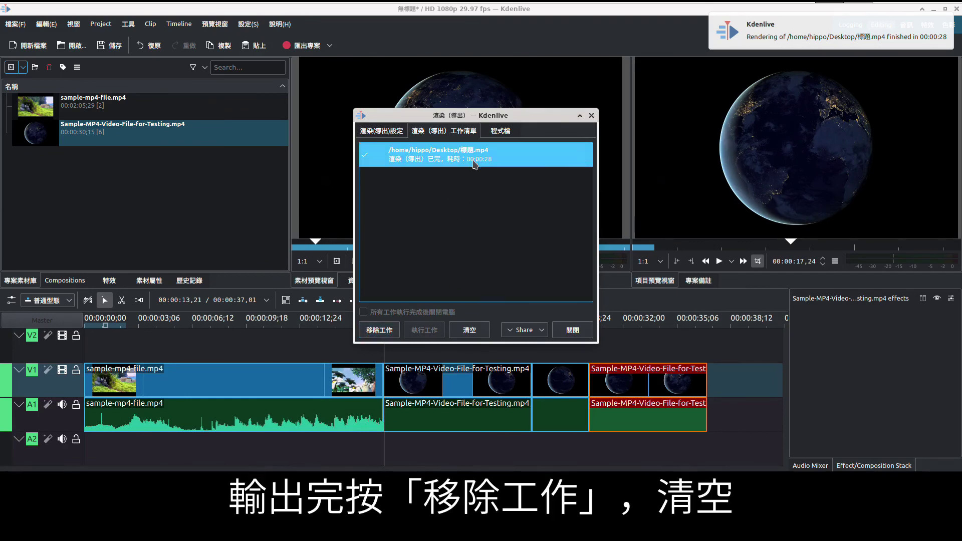
{"action": "left_click", "coordinate": [395, 330]}
{"action": "left_click", "coordinate": [573, 329]}
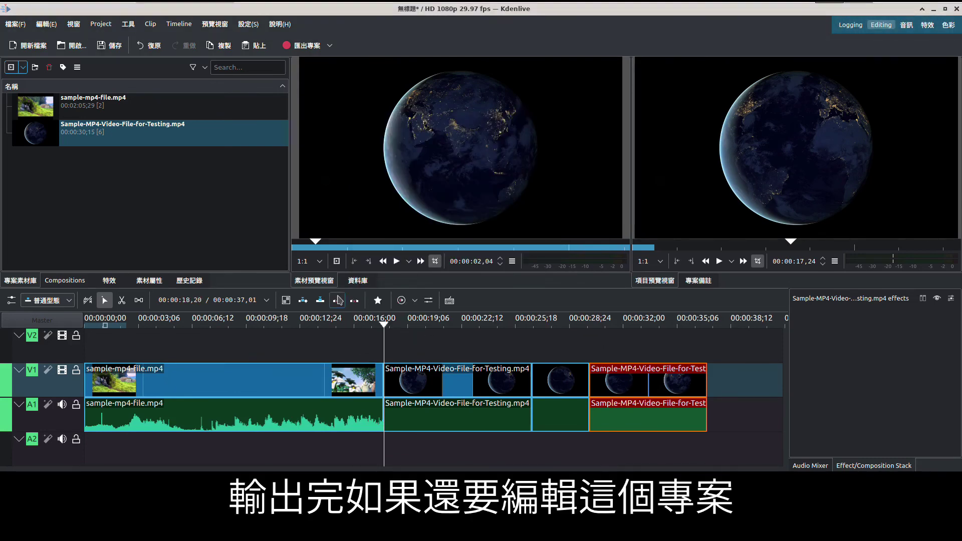
- Move the playhead back to about 00:00:05,29 and select Sample-MP4-Video-File-for-Testing.mp4 in the project bin
{"action": "left_click_drag", "start_coordinate": [344, 328], "coordinate": [184, 325]}
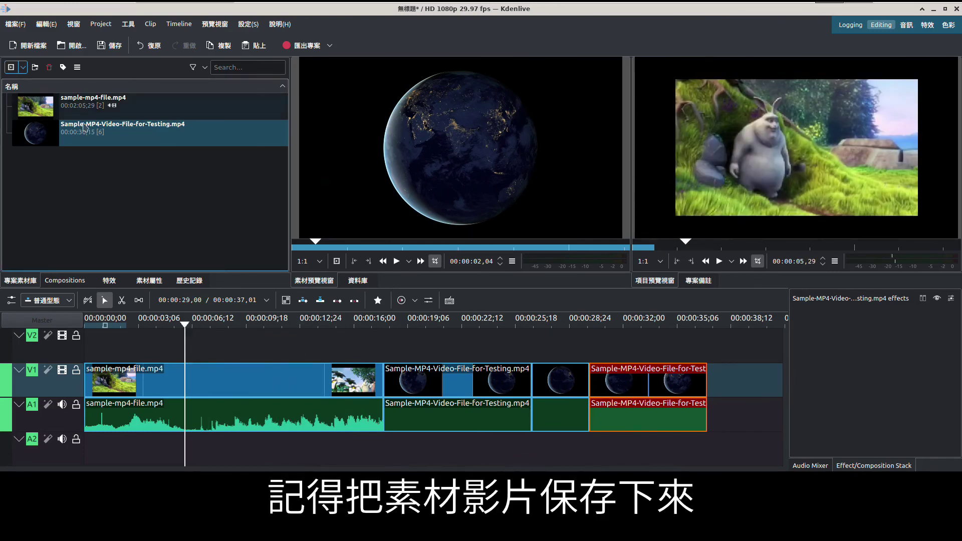
{"action": "left_click", "coordinate": [85, 115]}
{"action": "left_click", "coordinate": [85, 131]}
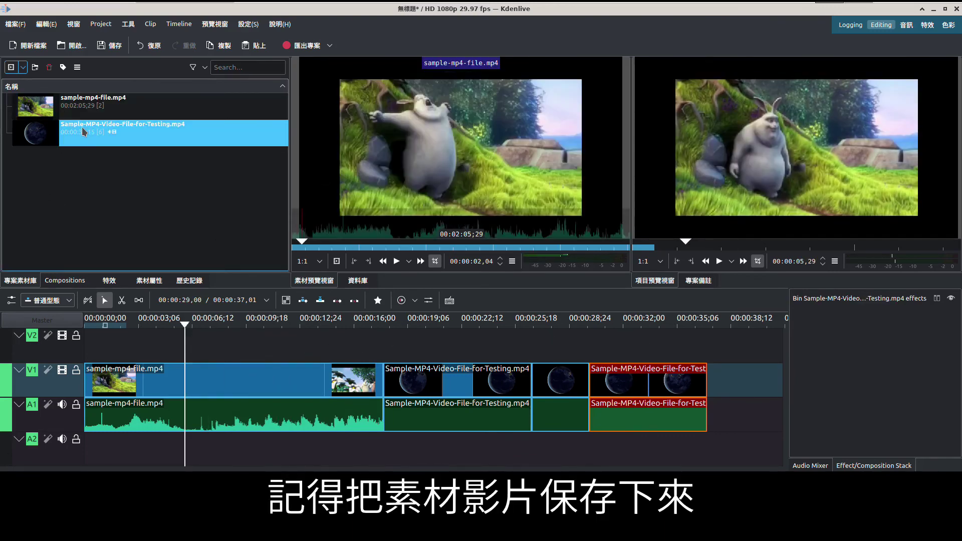
- Save the project to the Desktop folder under the name o
{"action": "left_click", "coordinate": [18, 28]}
{"action": "left_click", "coordinate": [35, 82]}
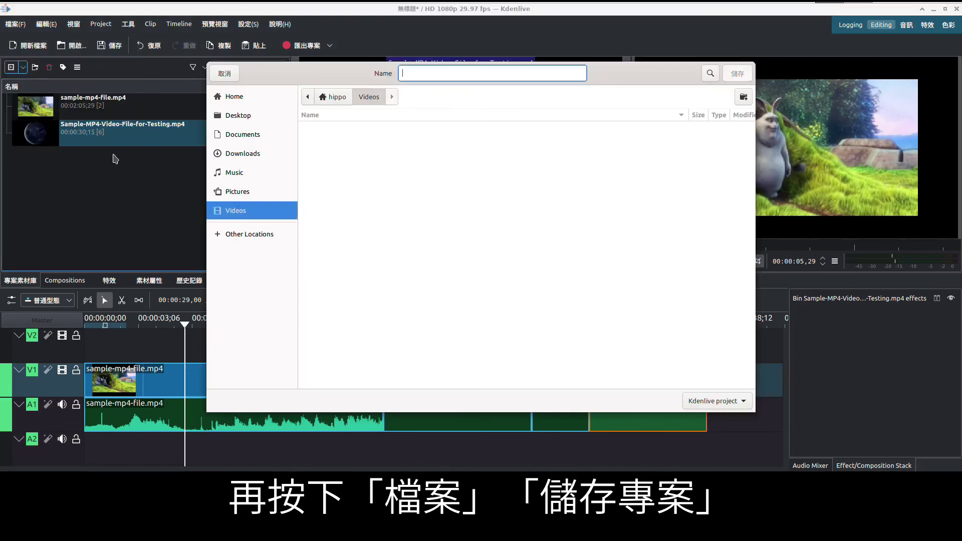
{"action": "left_click", "coordinate": [271, 120]}
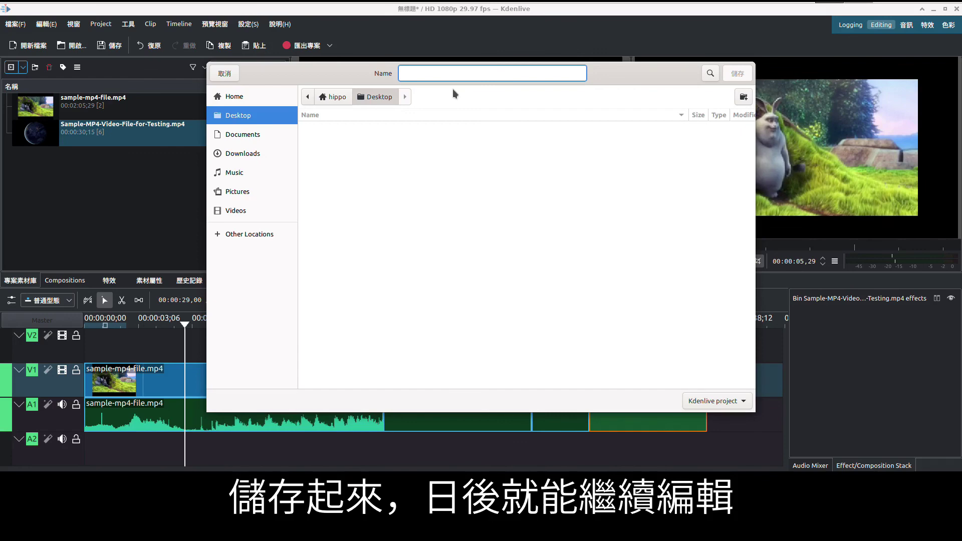
{"action": "type", "text": "o"}
{"action": "key", "text": "Return"}
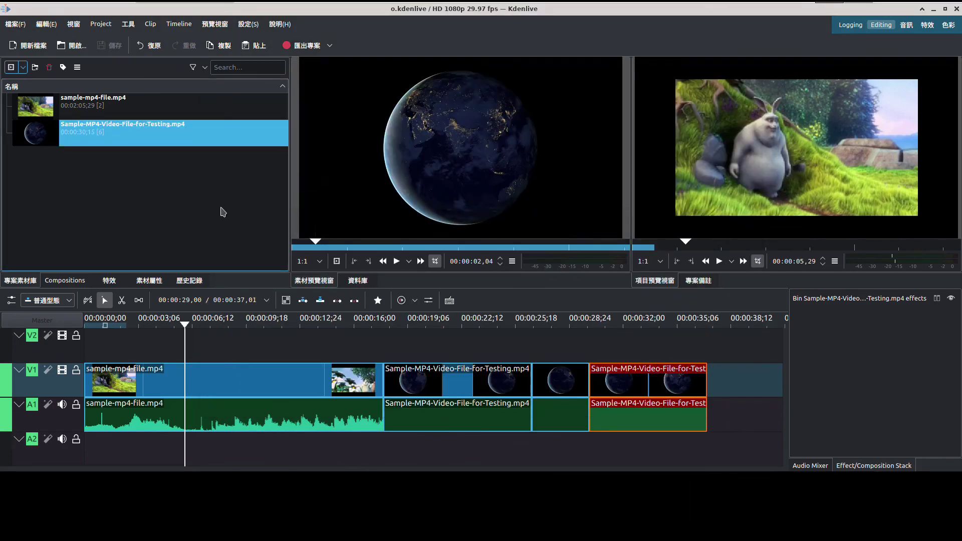
- Minimize Kdenlive and watch the exported o.mp4 in the media player with its window maximized
{"action": "left_click", "coordinate": [933, 10]}
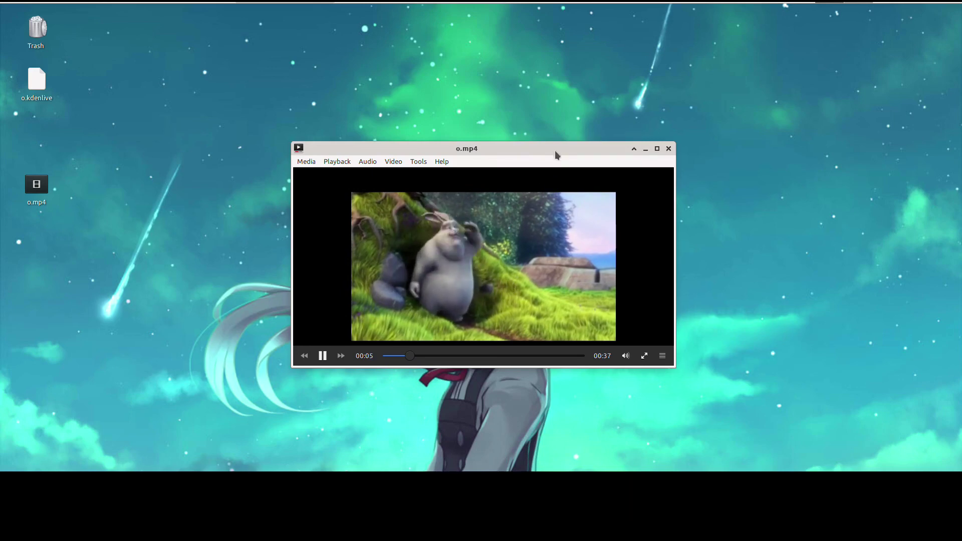
{"action": "double_click", "coordinate": [578, 148]}
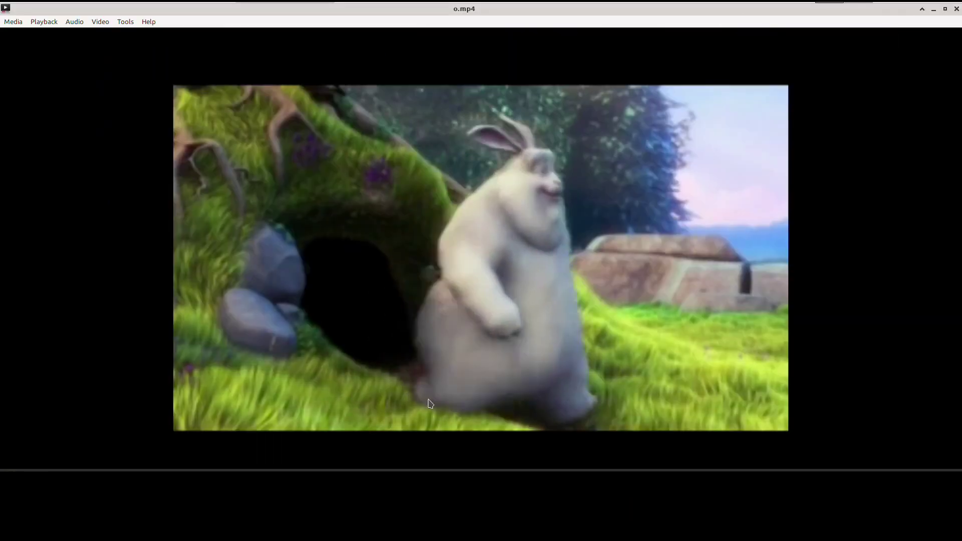